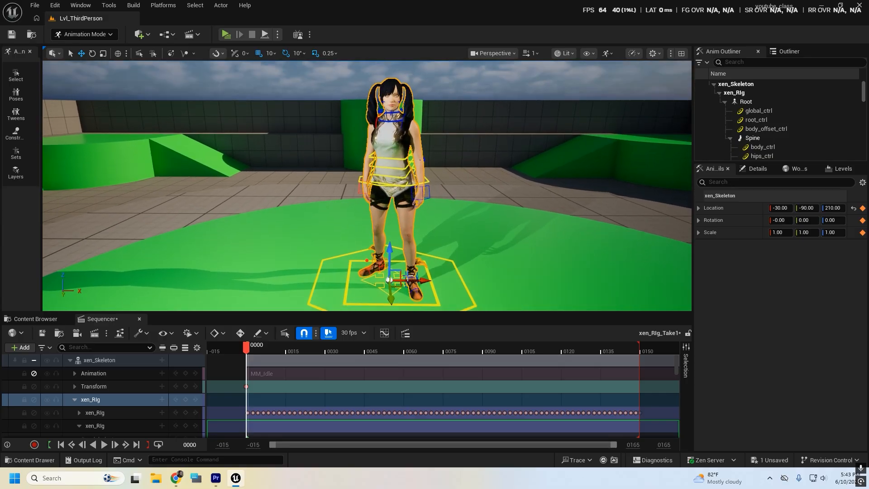
Step: Play back the xen_Skeleton animation in Sequencer, view the character up close, and scrub the timeline to frame 41
click(107, 446)
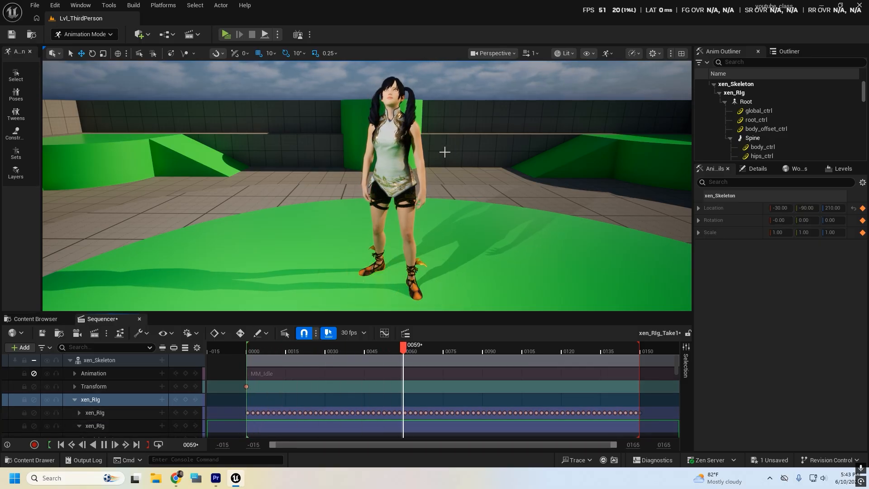
key(s)
right_drag(495, 206, 541, 209)
key(w)
key(w)
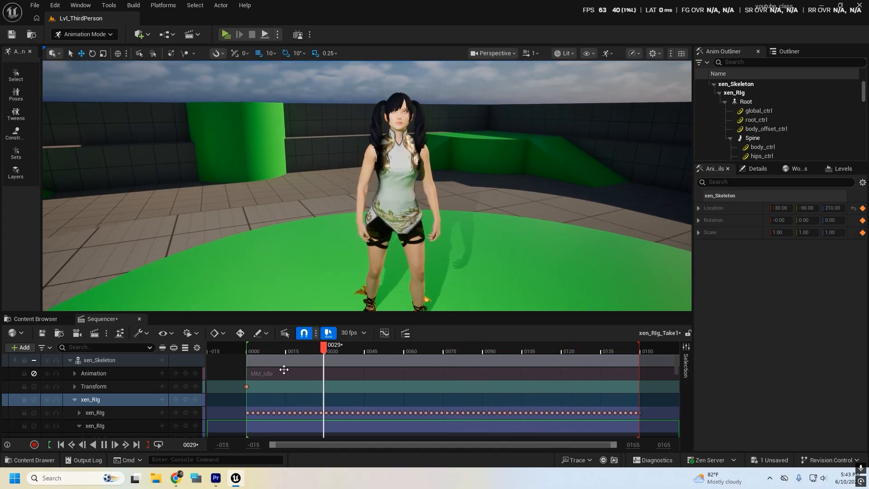
click(113, 445)
drag(405, 350, 387, 401)
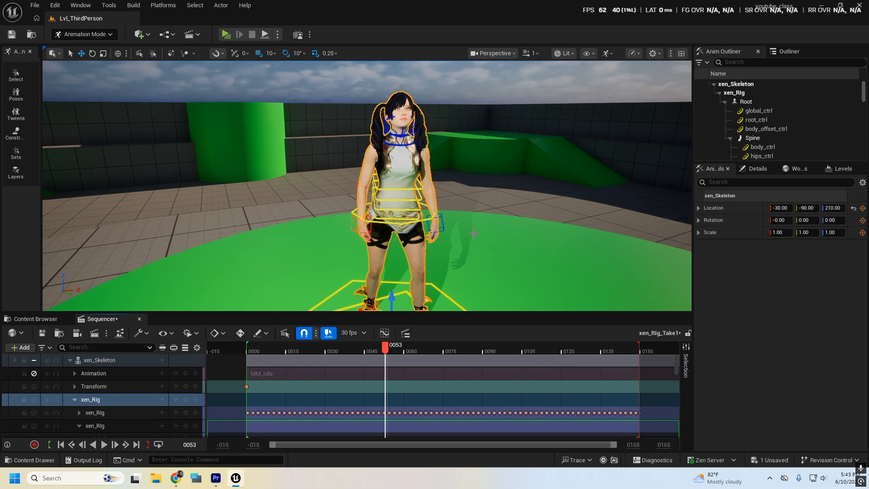
click(353, 351)
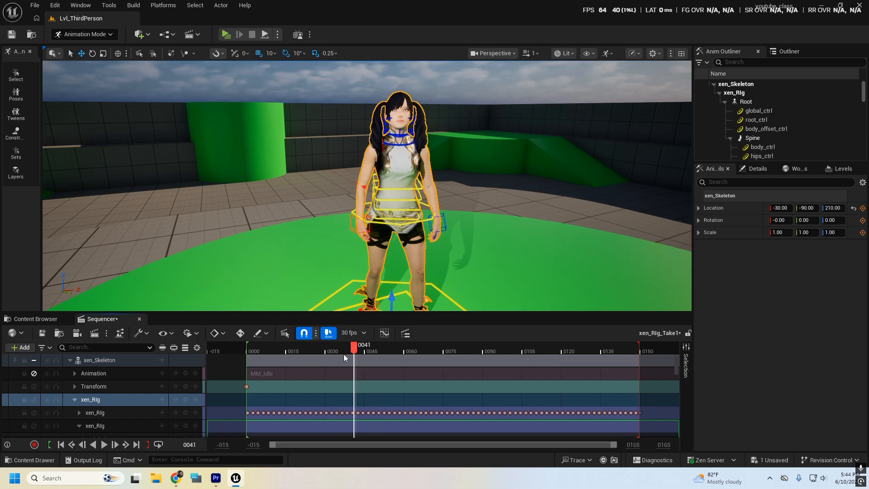
Step: Delete the MM_Idle Animation track from xen_Skeleton and scrub the sequence to frame 63 to check the rig's motion
click(107, 372)
key(Delete)
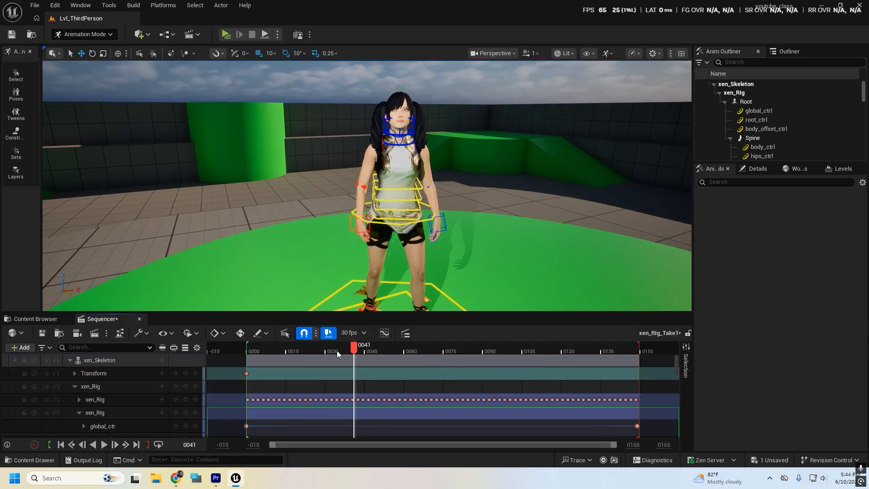
drag(341, 351, 380, 374)
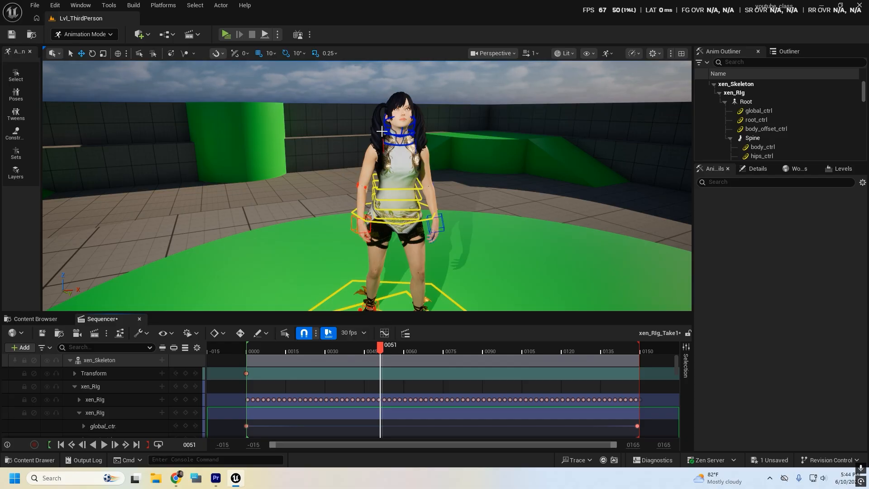
drag(372, 348, 412, 375)
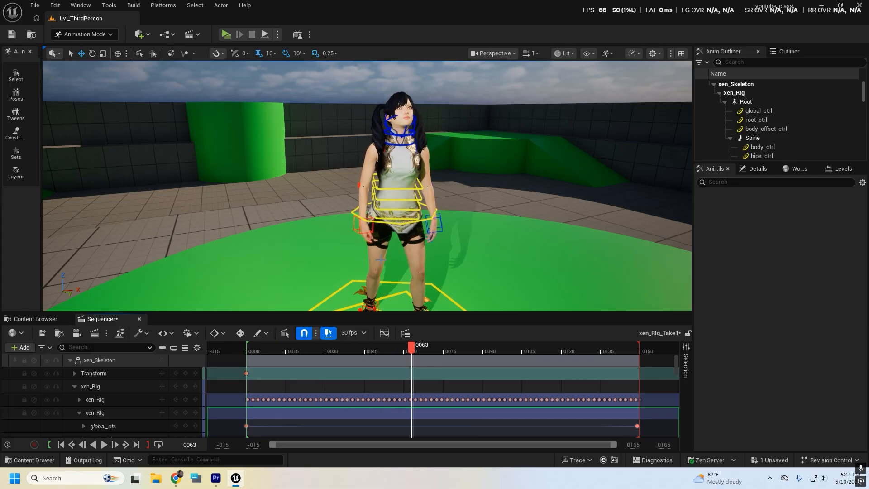
click(365, 225)
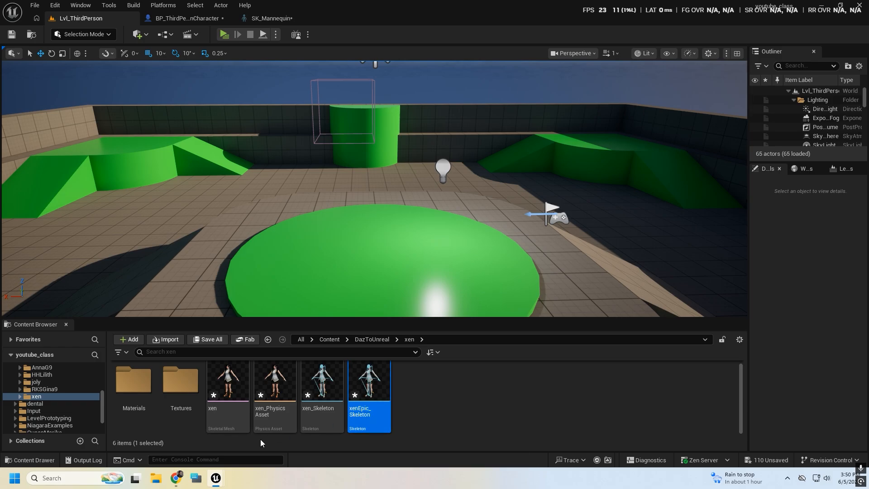
Step: Create a Control Rig asset with ModularRig as the parent in the xen folder and name it xen_Rig
mouse_move(277, 417)
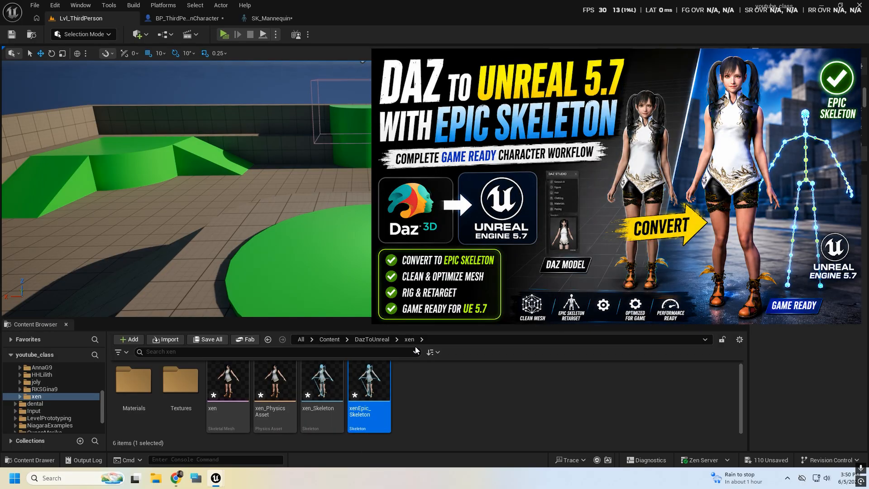
drag(446, 318, 446, 310)
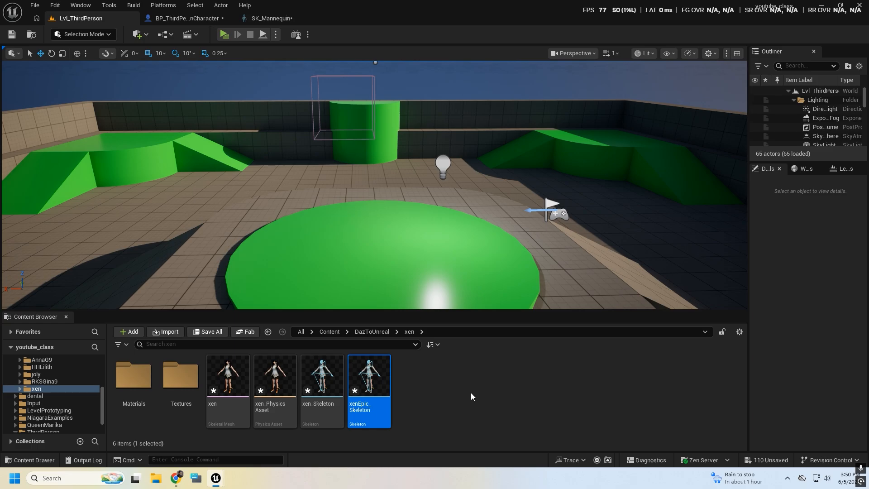
right_click(427, 387)
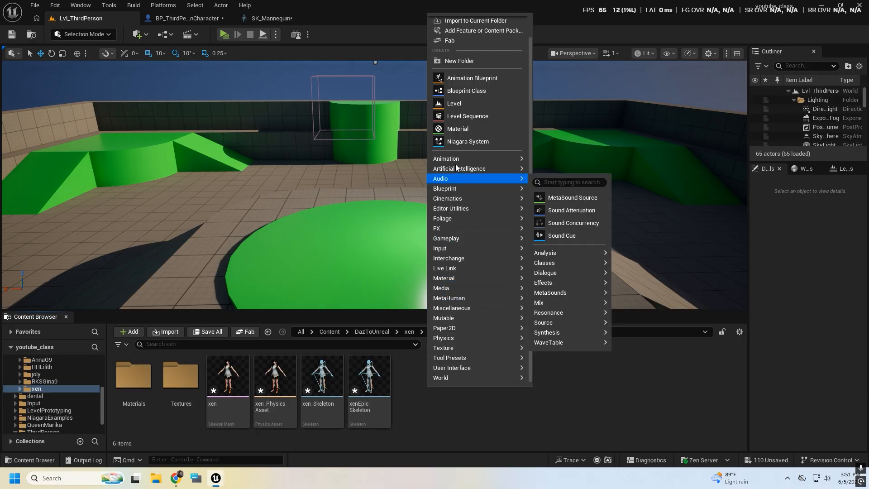
mouse_move(457, 159)
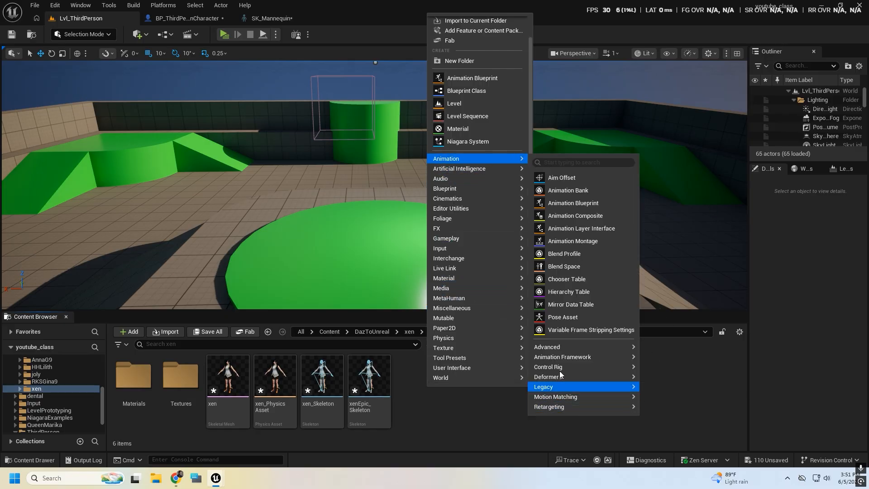
mouse_move(560, 368)
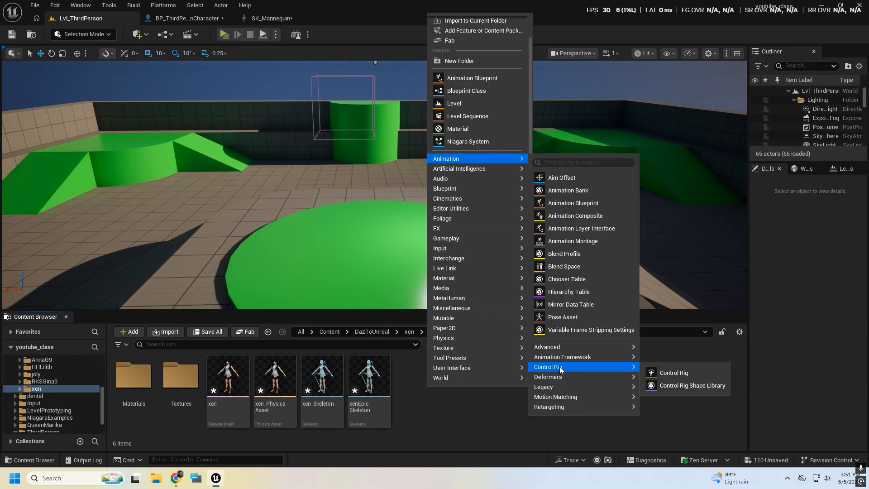
click(689, 373)
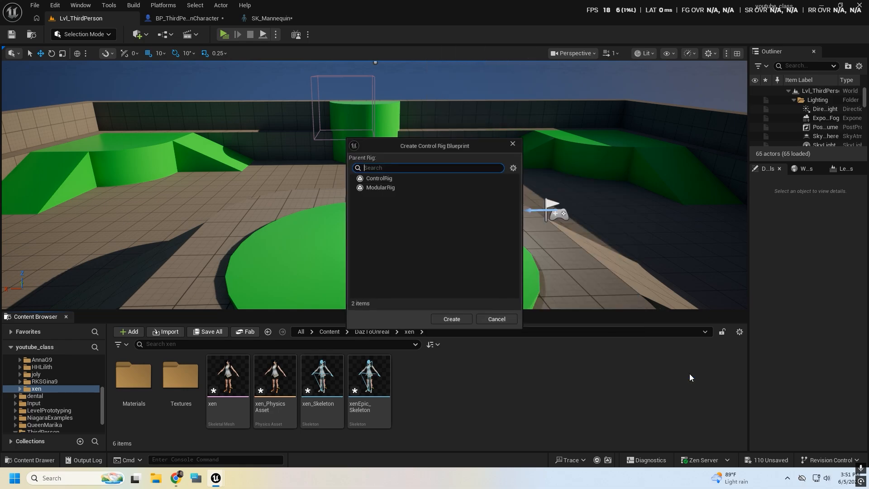
click(384, 185)
click(451, 323)
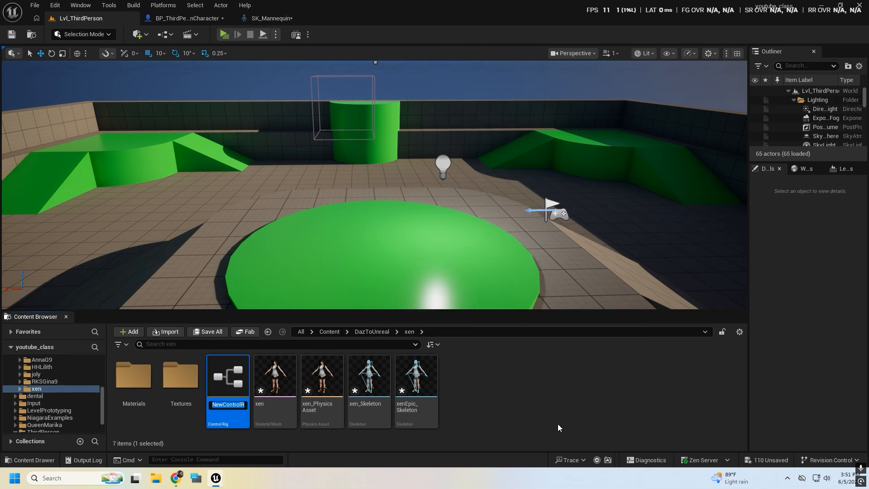
text(xen)
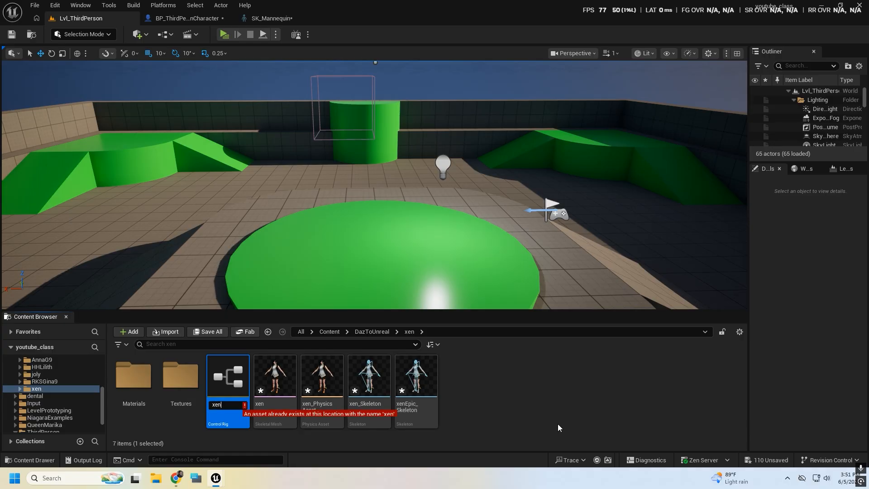
text(_Rig)
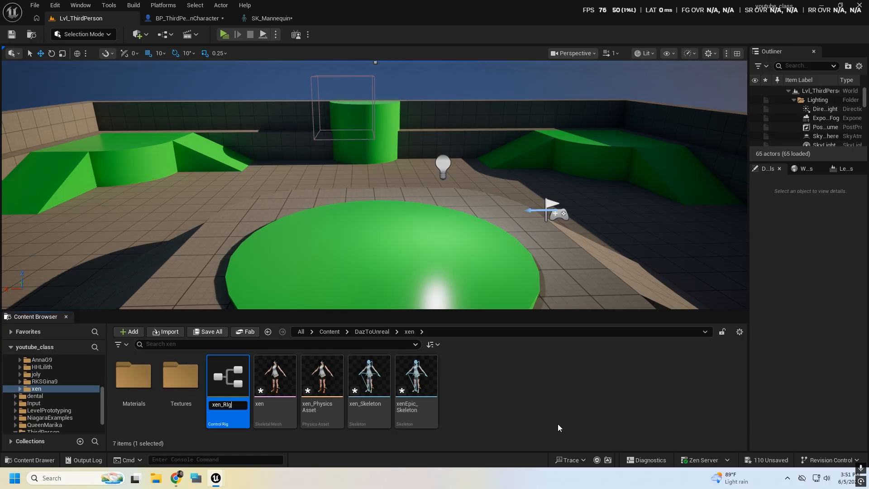
key(Return)
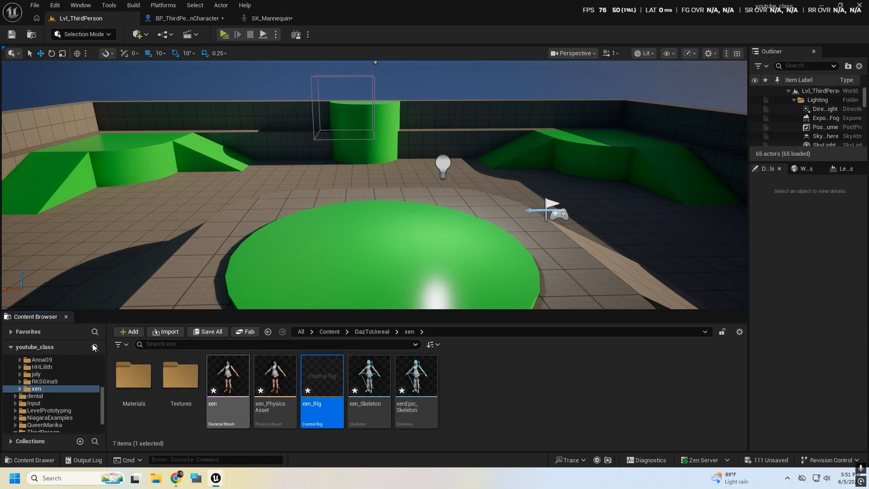
Step: Open xen_Rig and set its preview mesh to the xen skeletal mesh, framing the whole character
double_click(329, 387)
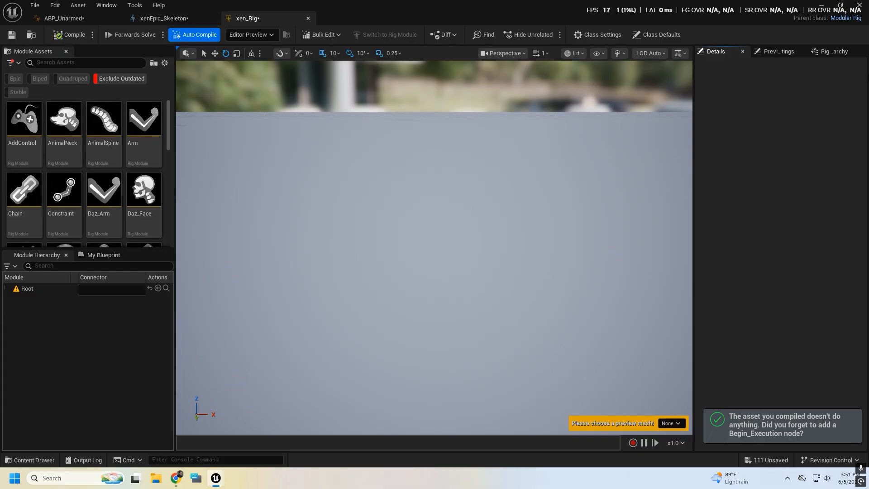
click(777, 51)
click(825, 52)
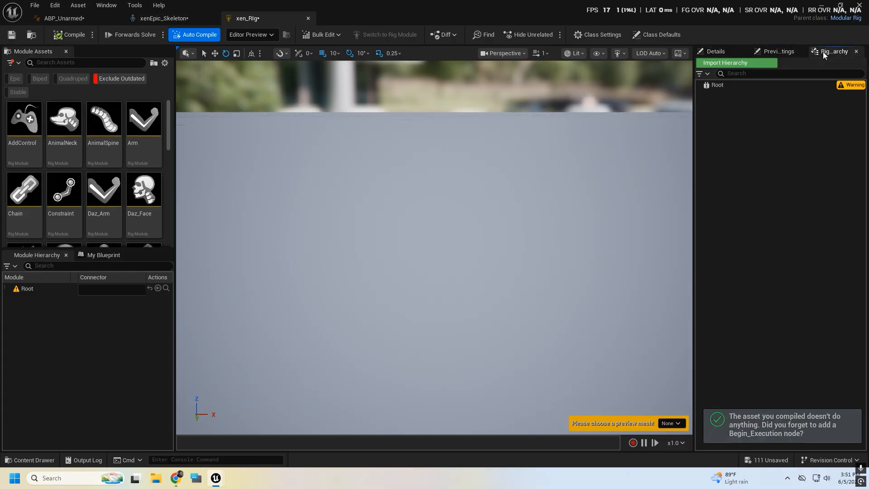
click(777, 52)
click(844, 117)
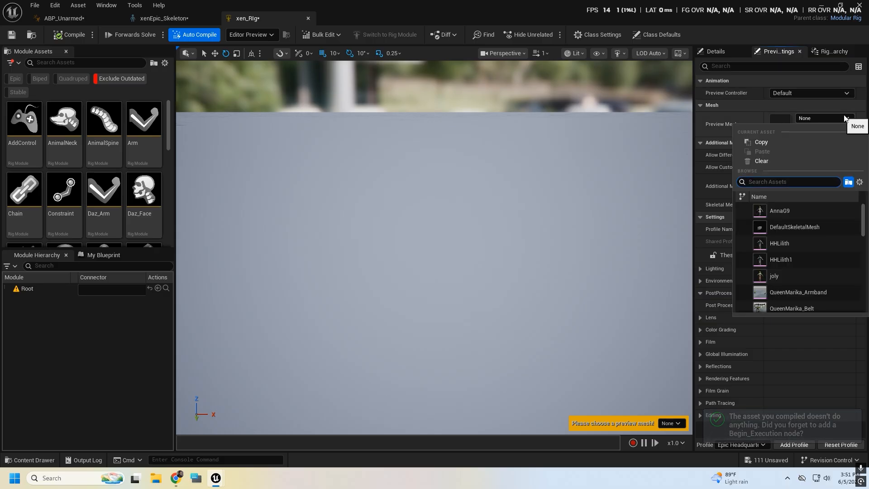
text(xen)
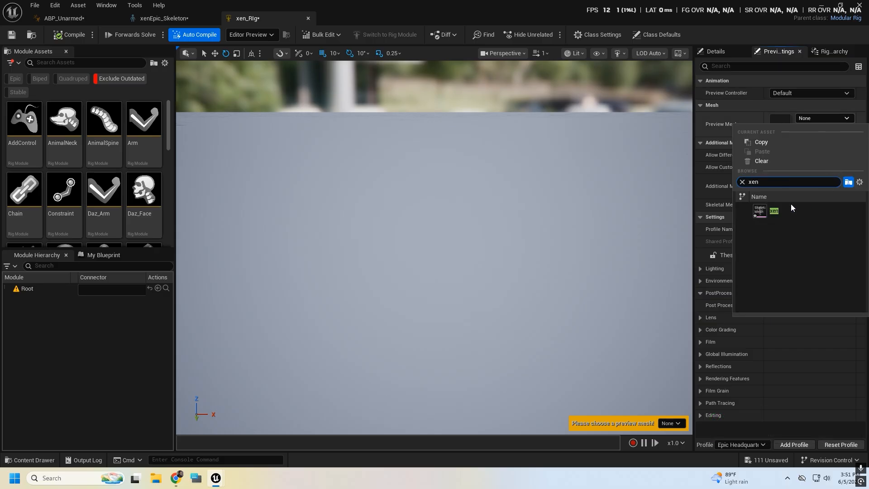
click(783, 212)
scroll(399, 213, down, 10)
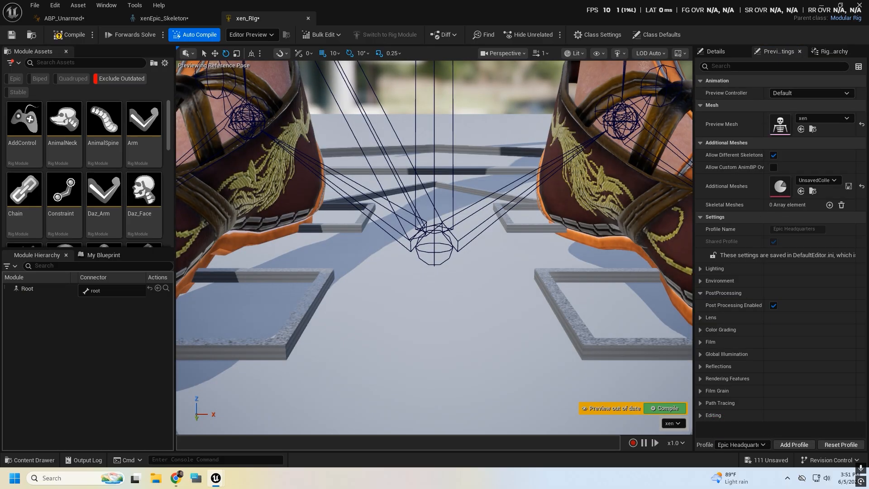
mouse_move(399, 213)
right_down()
mouse_move(398, 129)
mouse_move(408, 240)
mouse_move(399, 208)
right_up()
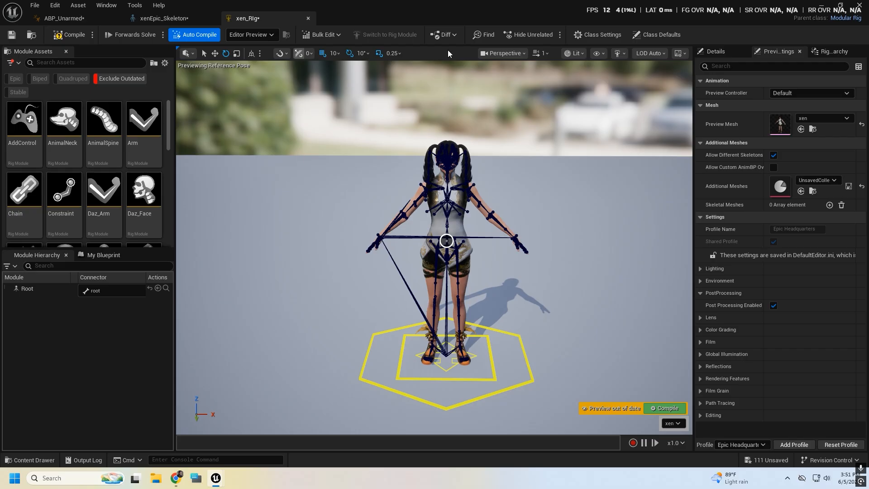
Step: Look through the RKSGina9 and joly folders under DazToUnreal and return to the xen folder
click(823, 6)
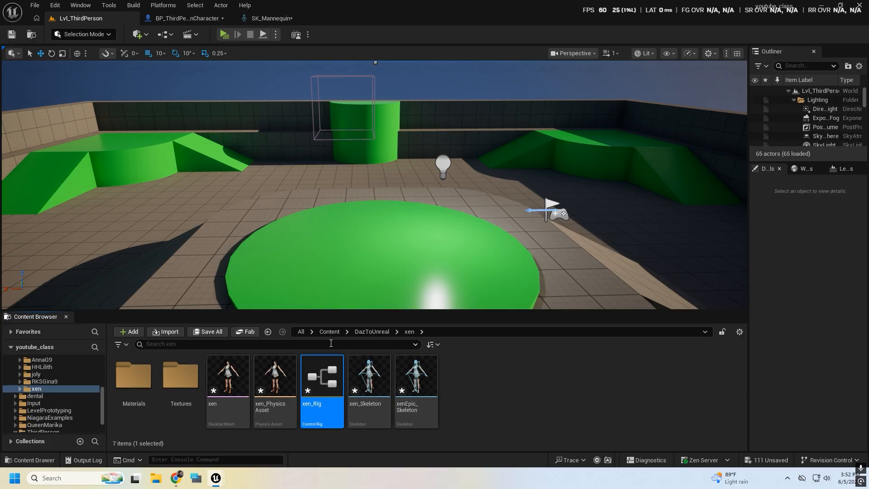
click(268, 332)
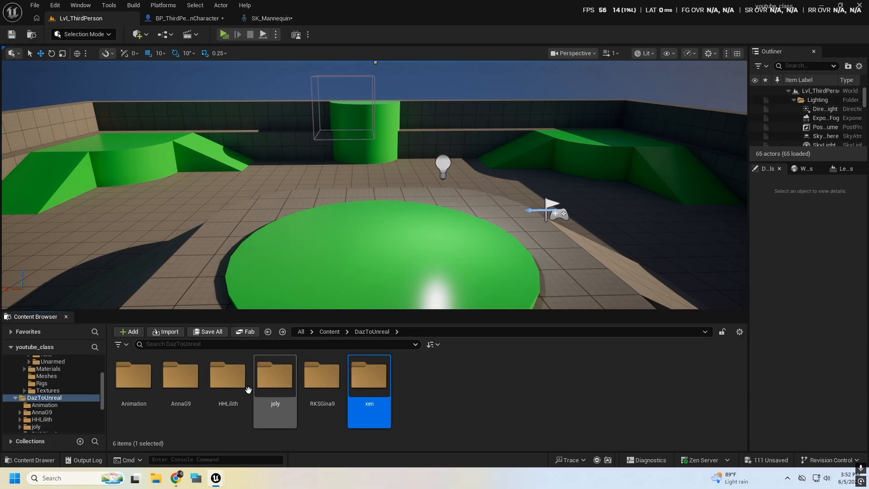
double_click(334, 388)
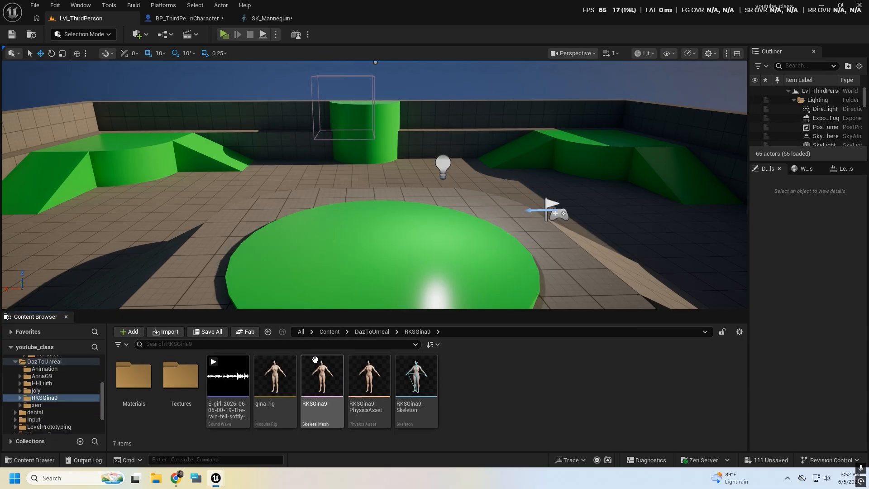
click(268, 332)
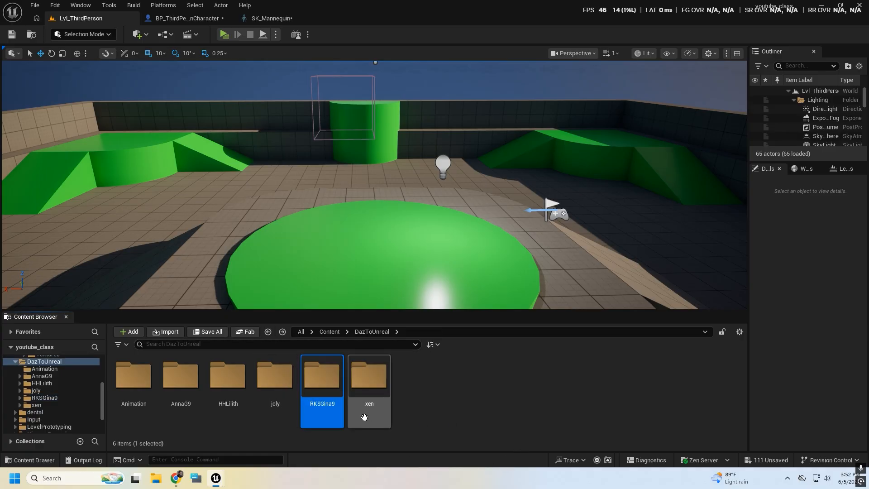
double_click(275, 380)
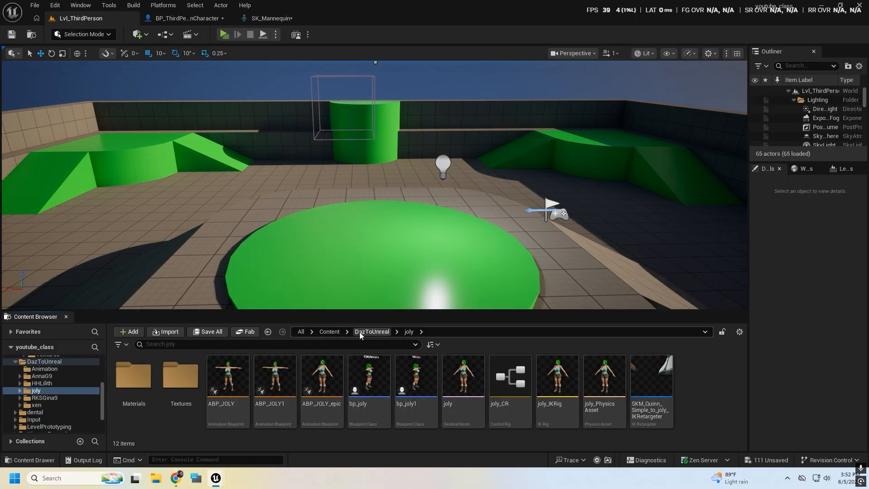
click(330, 332)
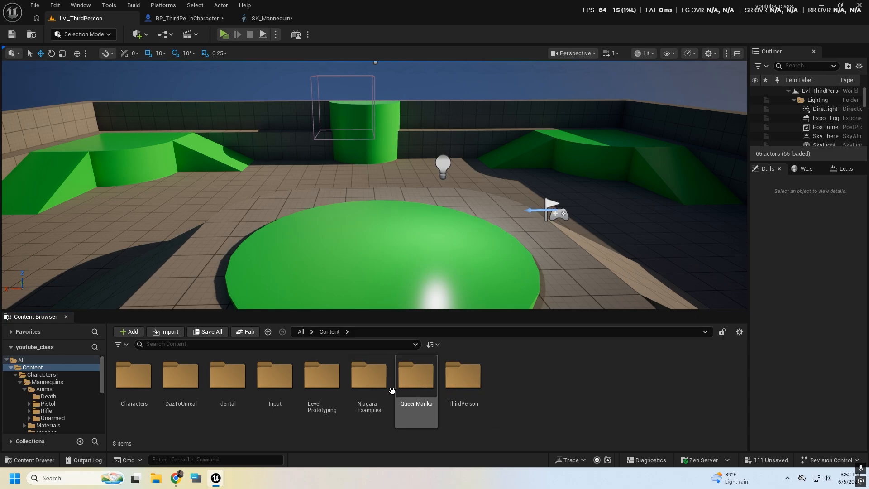
double_click(181, 381)
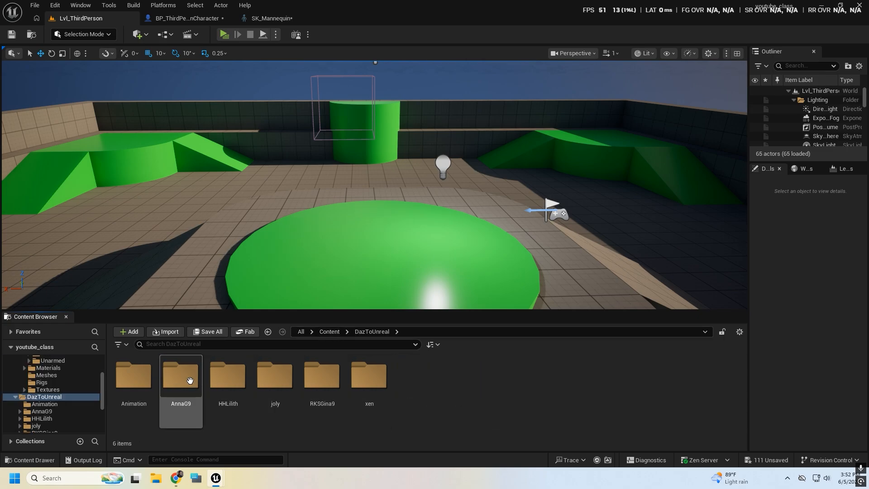
double_click(369, 385)
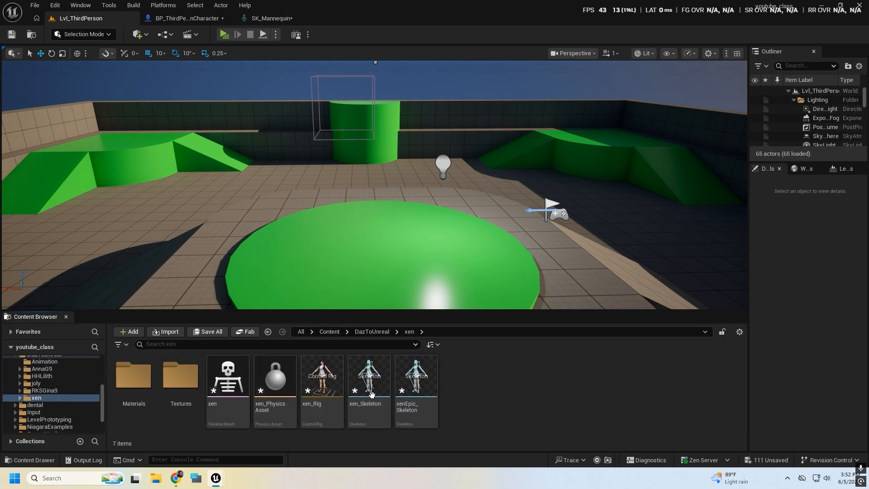
Step: Duplicate xen_Rig in the xen folder and name the copy joly_test_Rig
click(327, 387)
key(ctrl+d)
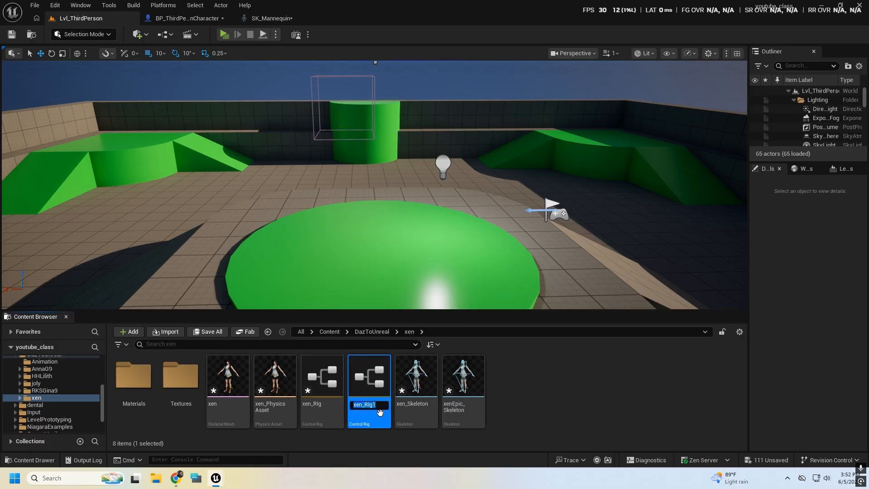
click(386, 406)
key(BackSpace)
key(BackSpace)
key(BackSpace)
key(BackSpace)
key(BackSpace)
key(BackSpace)
key(BackSpace)
key(BackSpace)
text(j)
key(Return)
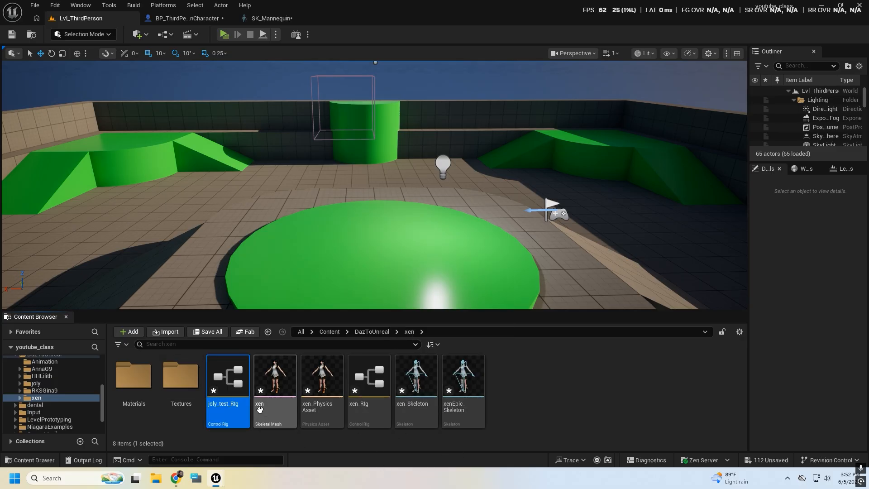
Step: Open joly_test_Rig and set its preview mesh to joly, framing the whole character
click(360, 408)
double_click(216, 380)
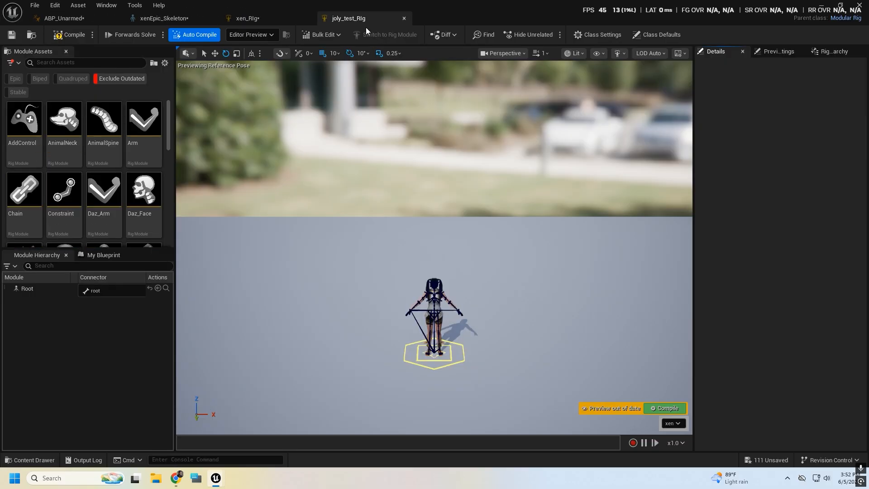
click(778, 51)
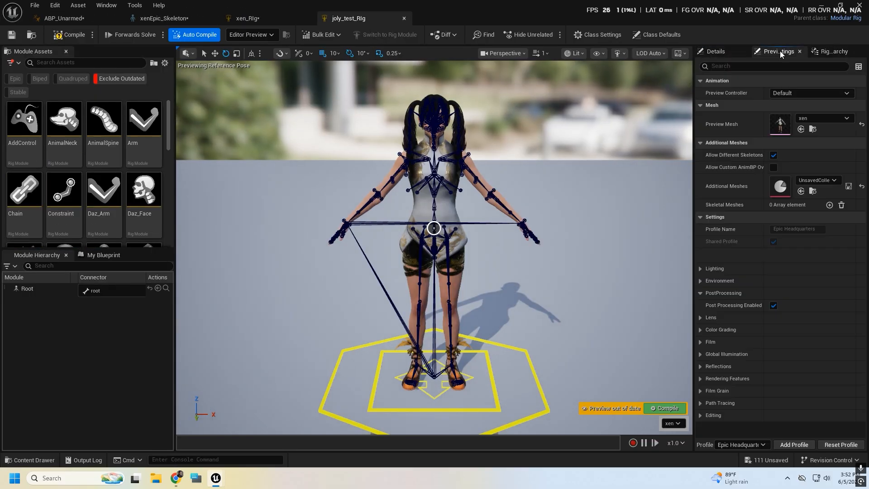
click(835, 118)
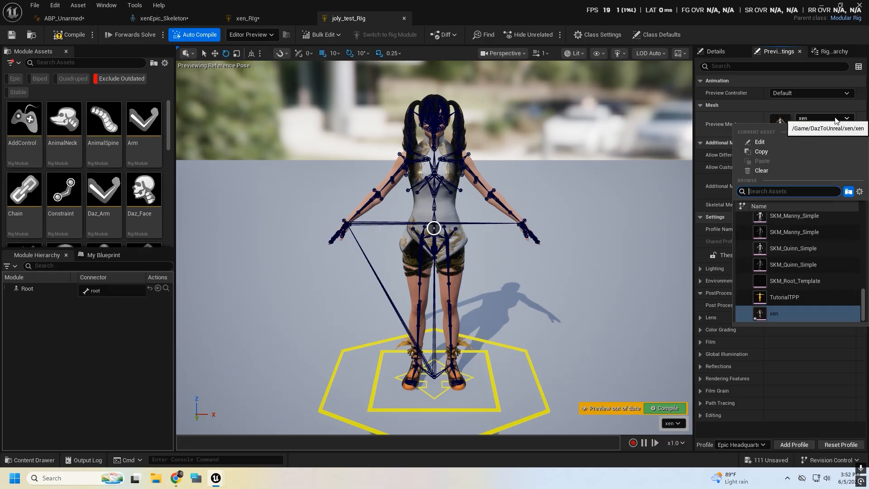
text(jol)
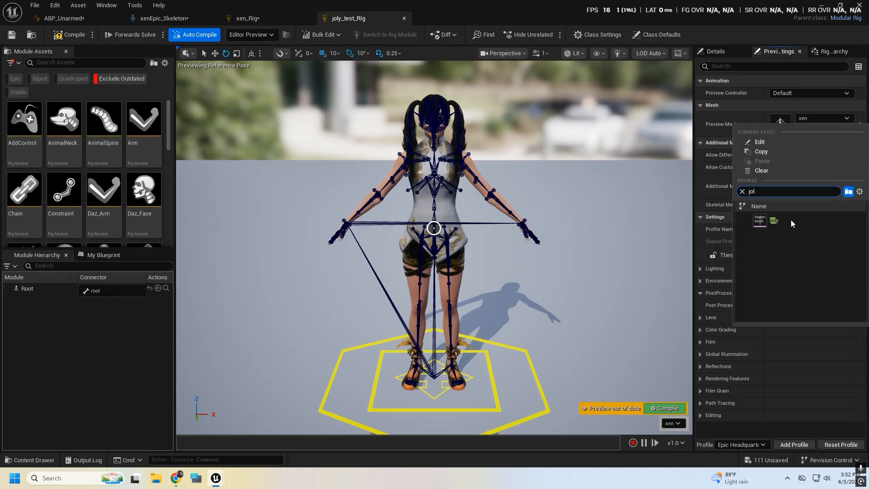
click(783, 221)
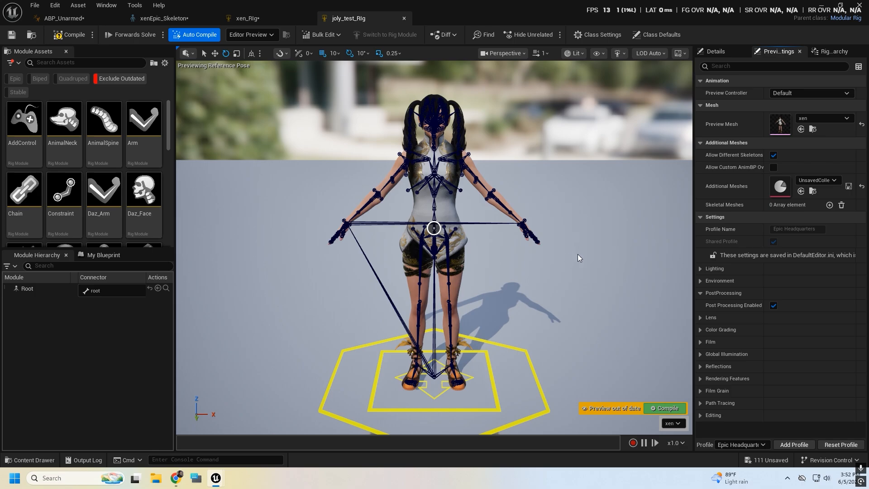
key(w)
key(s)
key(w)
right_drag(435, 248, 442, 198)
key(s)
key(w)
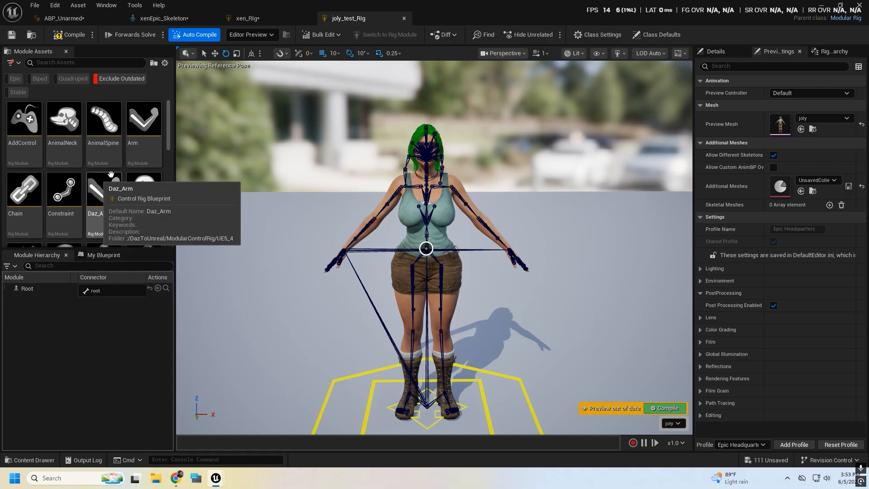
Step: Attach the standard Spine module to the spine1_socket of the joly character
scroll(116, 186, down, 3)
scroll(122, 175, down, 2)
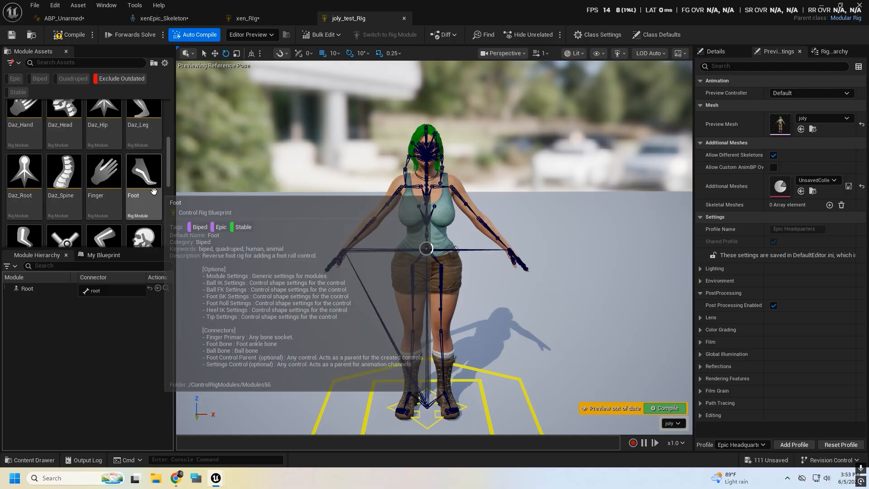
scroll(149, 194, down, 1)
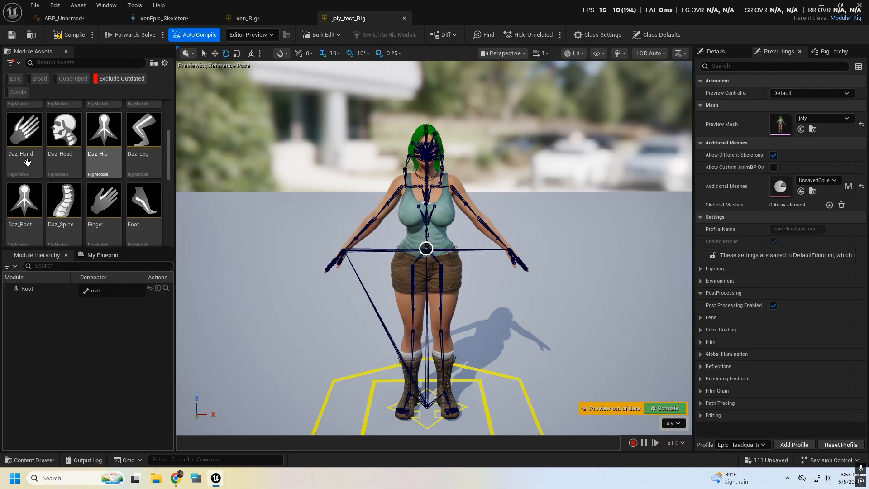
scroll(93, 182, down, 1)
scroll(93, 191, down, 5)
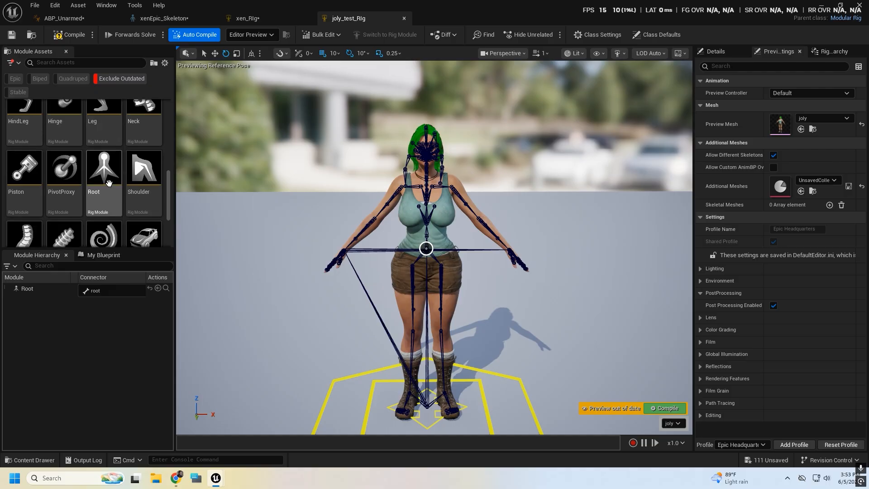
drag(19, 222, 427, 248)
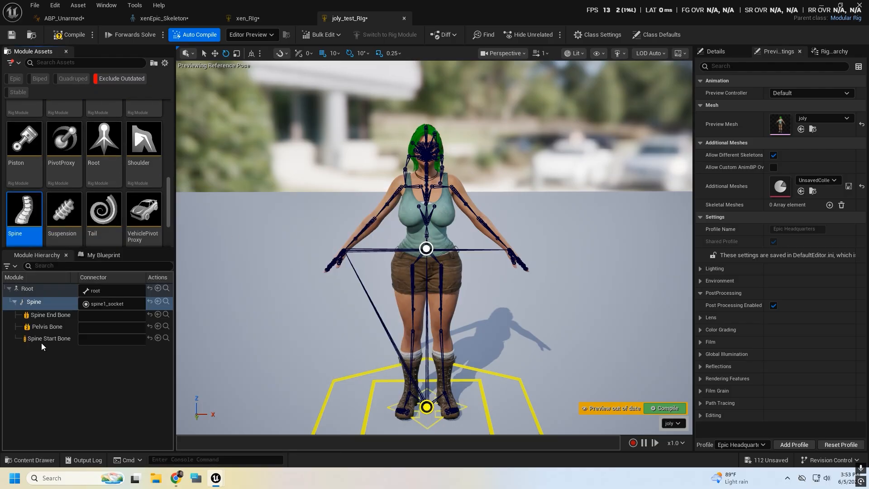
scroll(280, 307, down, 4)
scroll(281, 307, up, 4)
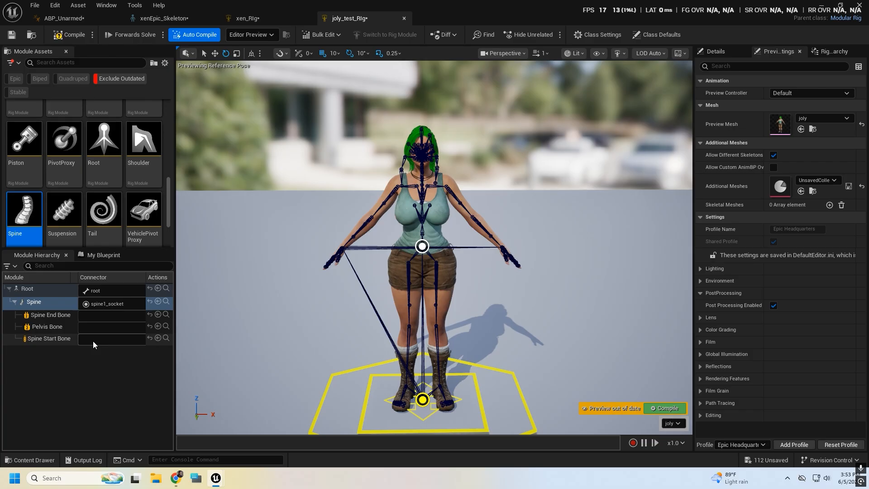
Step: Switch to xen_Rig and attach the standard Spine module to the character's spine_01_socket
click(251, 17)
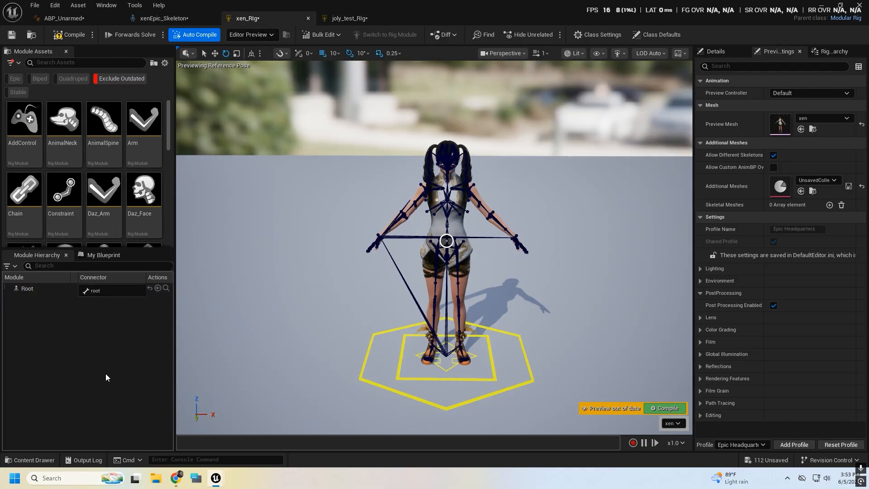
scroll(74, 184, down, 4)
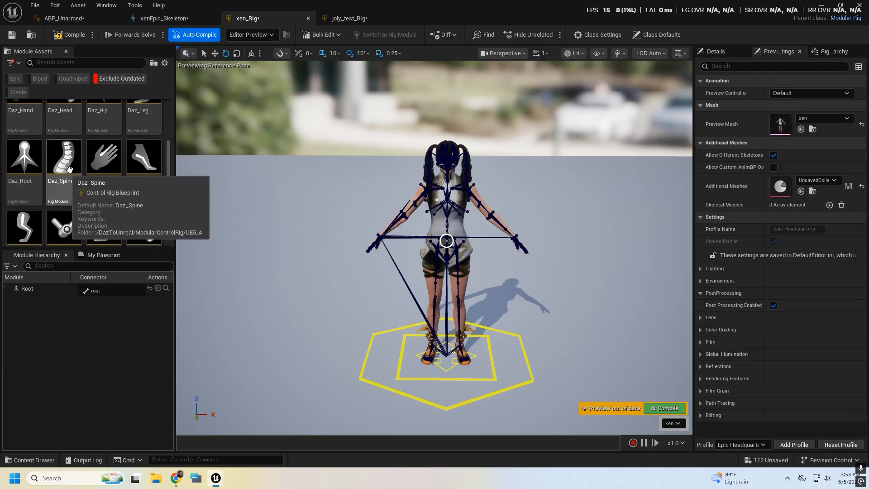
scroll(62, 204, down, 3)
scroll(63, 211, down, 2)
click(24, 211)
drag(227, 269, 448, 241)
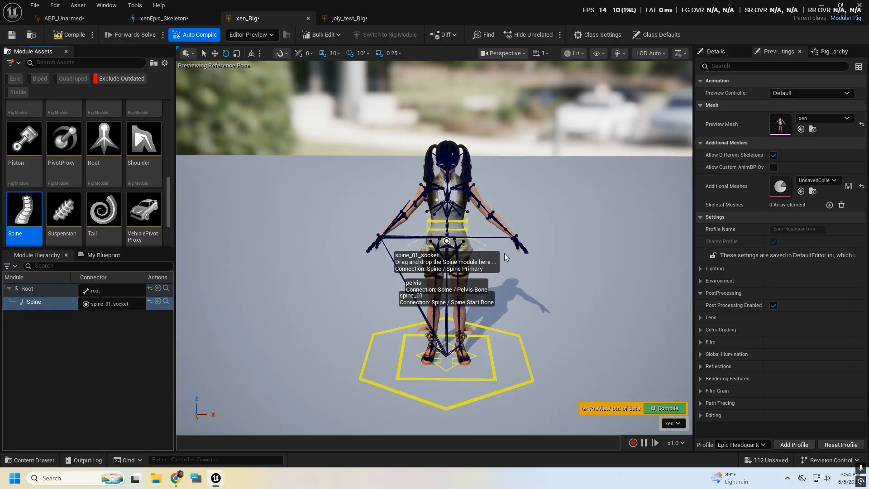
scroll(547, 294, up, 5)
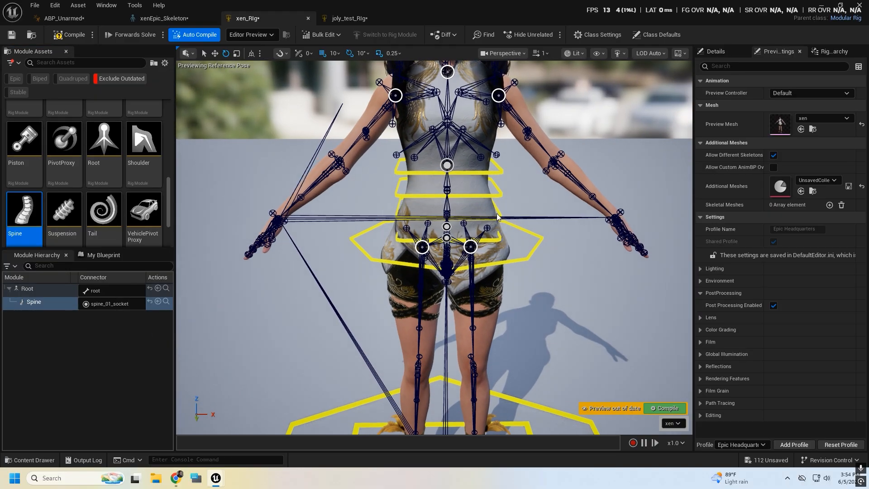
scroll(462, 216, down, 5)
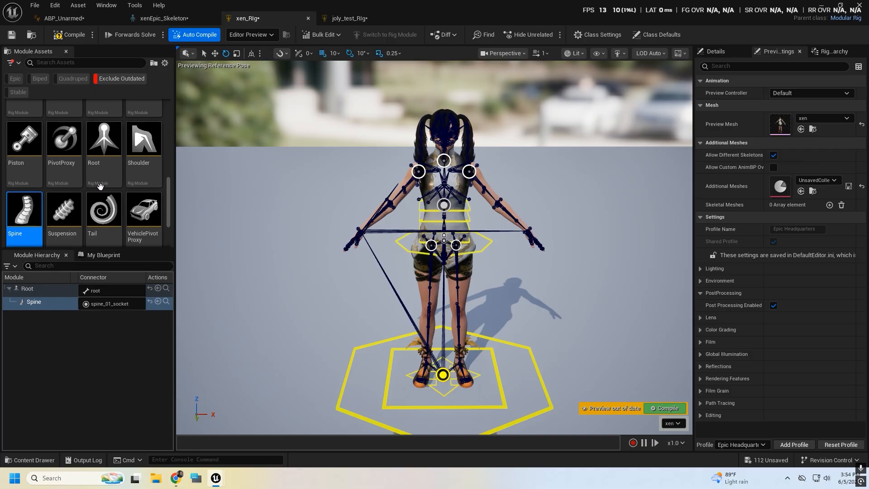
Step: Attach Shoulder modules to the right and left shoulder sockets and a Neck module to neck_socket
drag(147, 149, 419, 174)
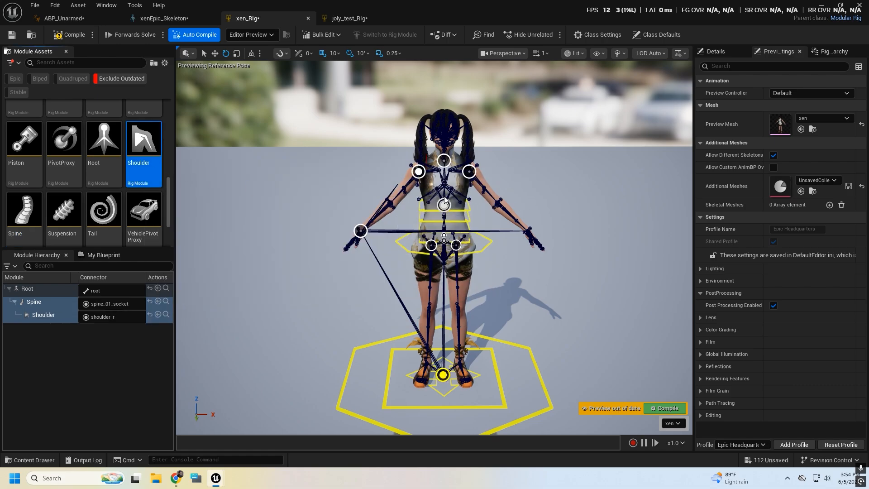
drag(144, 148, 473, 174)
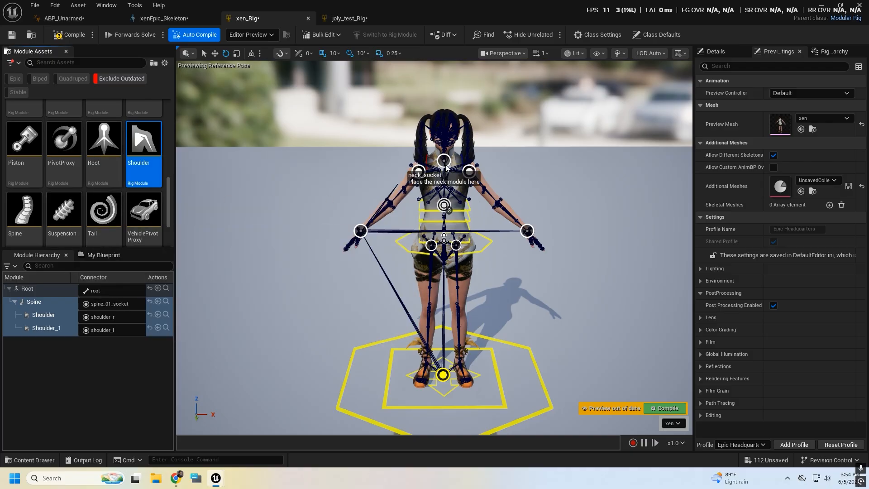
scroll(130, 168, up, 2)
drag(130, 168, 446, 162)
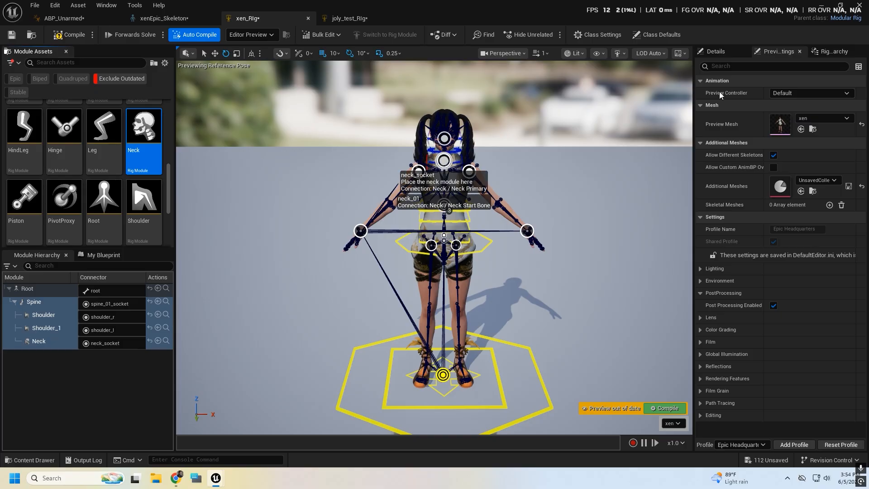
Step: Set the viewport's bone drawing to Selected Only to hide the skeleton's other bones
click(600, 53)
mouse_move(639, 112)
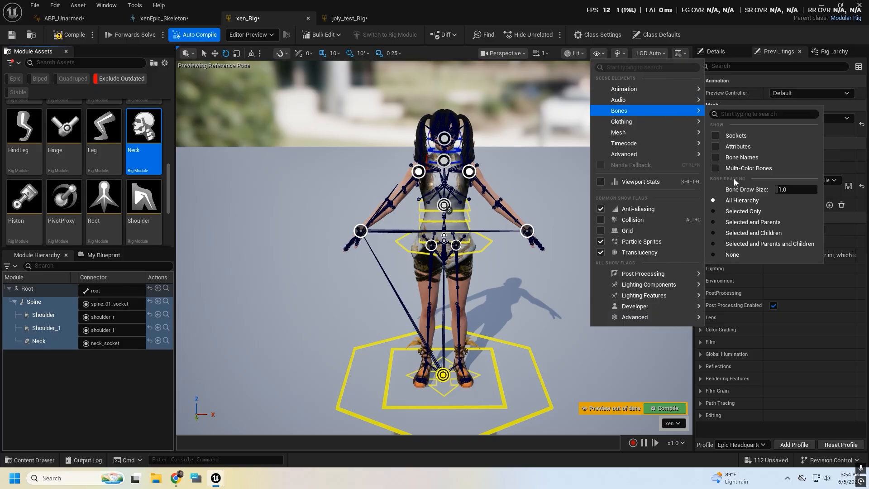
click(743, 211)
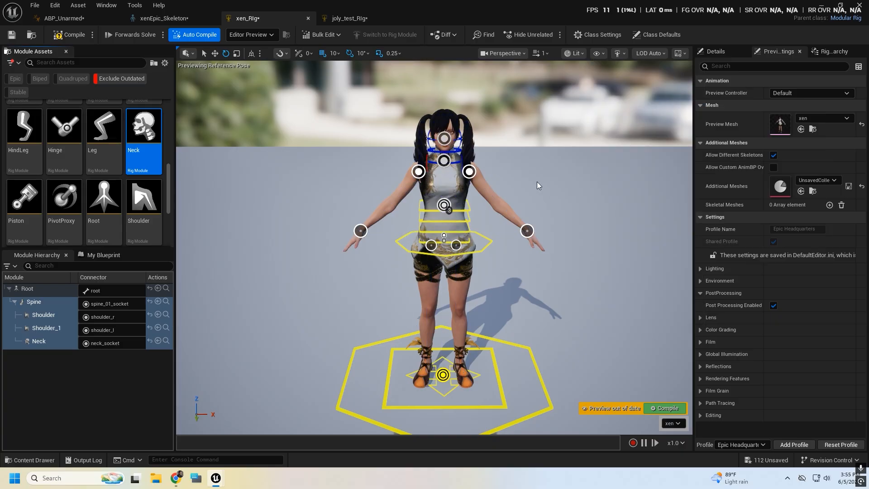
scroll(537, 181, up, 5)
scroll(434, 248, down, 7)
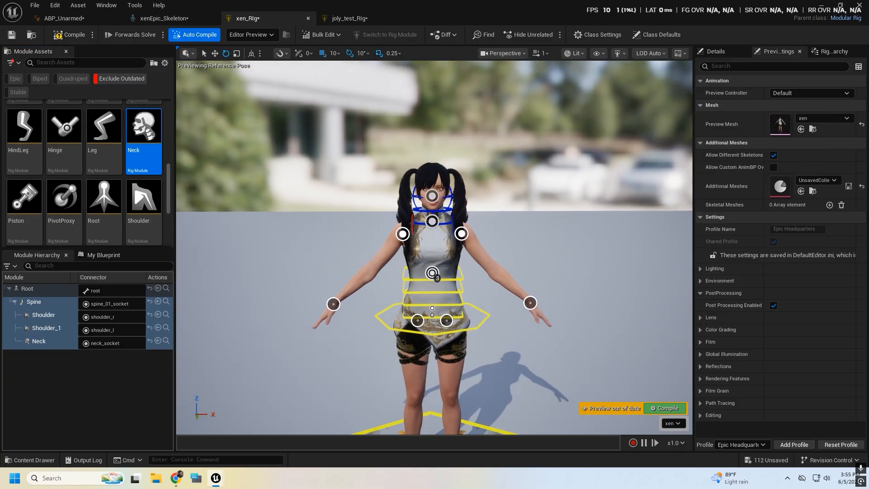
scroll(435, 248, up, 4)
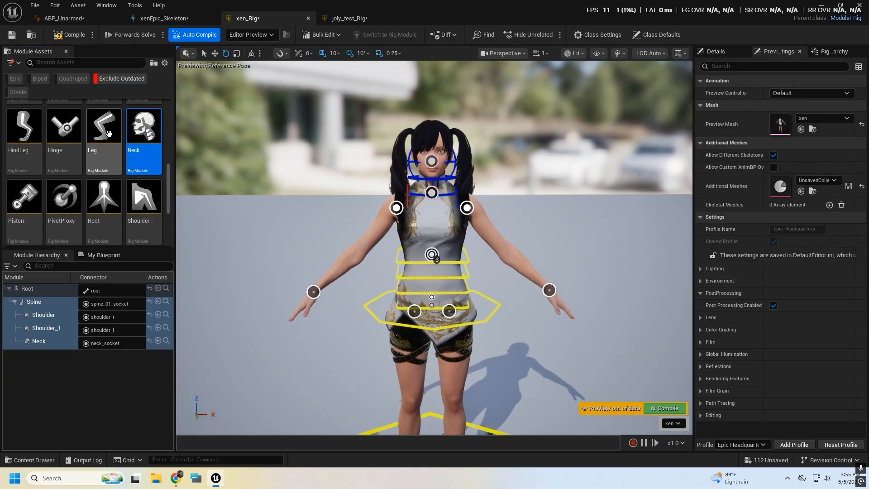
Step: Attach Leg modules to the thigh_r_socket and thigh_l_socket of the xen character
drag(109, 132, 244, 249)
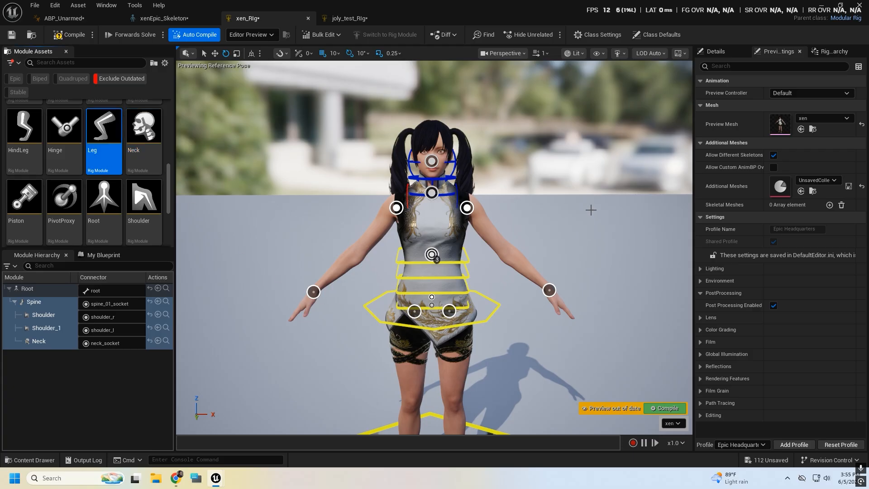
key(s)
right_drag(590, 211, 595, 224)
key(w)
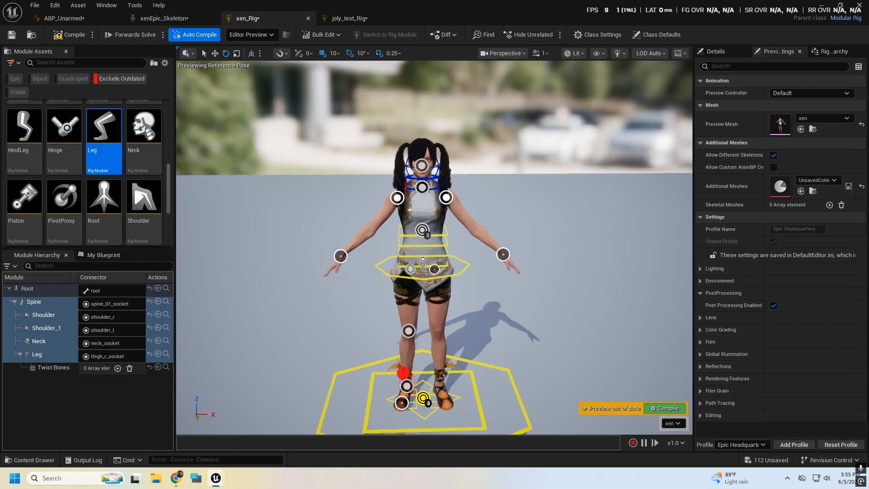
drag(104, 131, 435, 270)
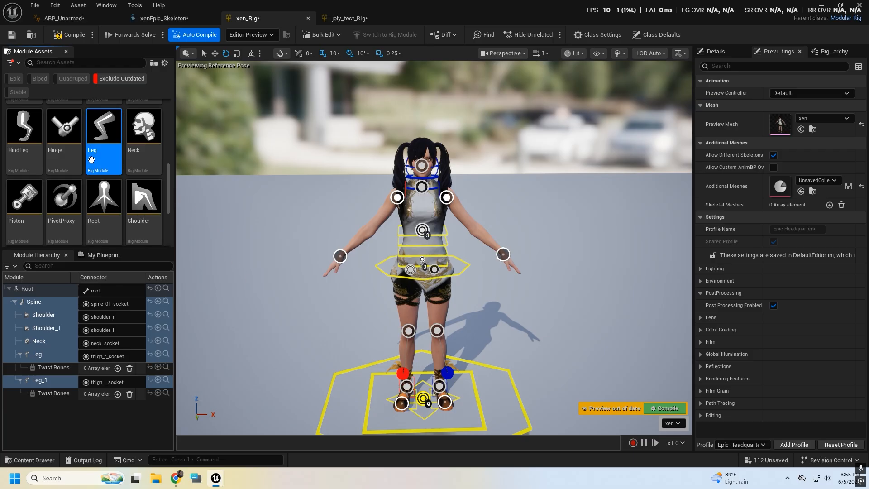
Step: Filter the module assets to Epic modules
scroll(95, 158, up, 2)
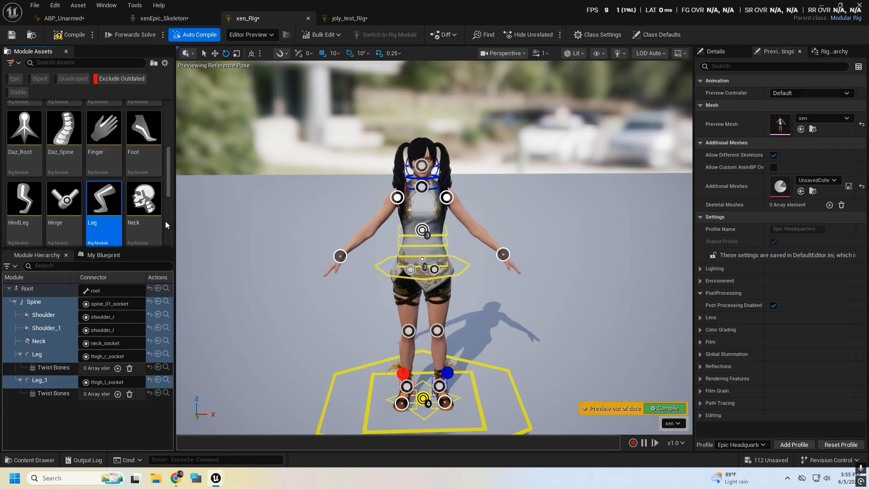
scroll(87, 168, up, 1)
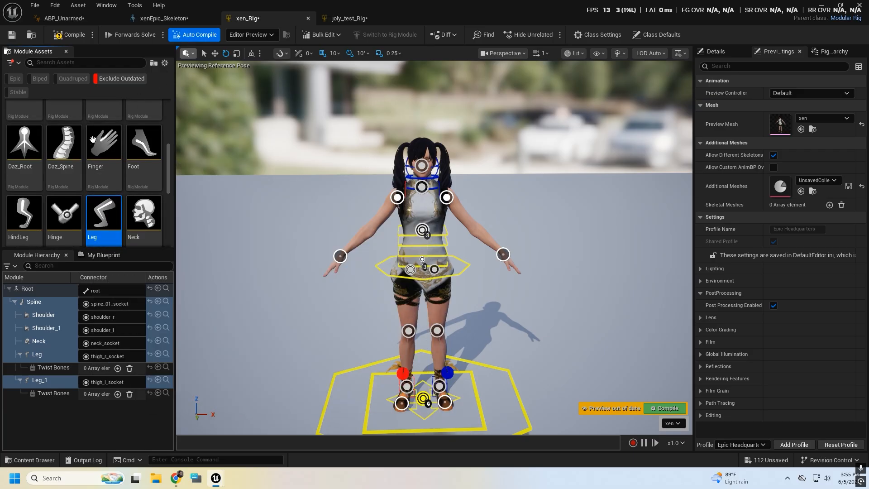
scroll(93, 179, up, 3)
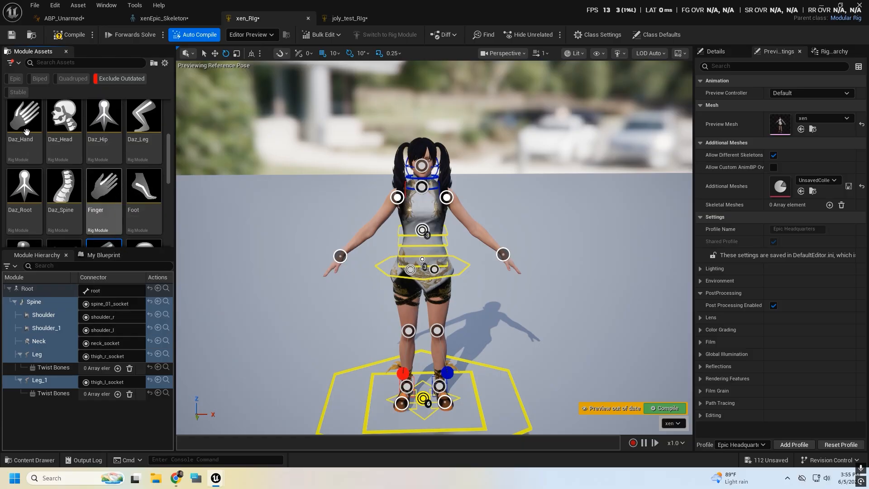
scroll(81, 182, up, 5)
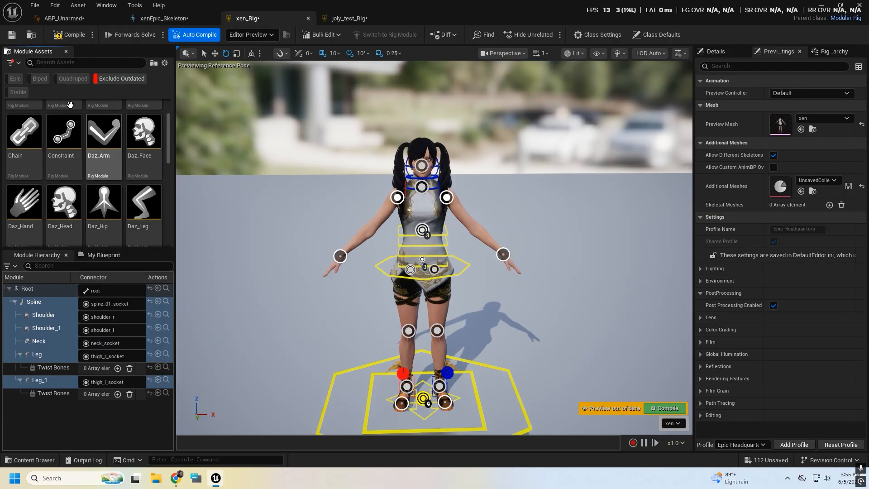
click(10, 79)
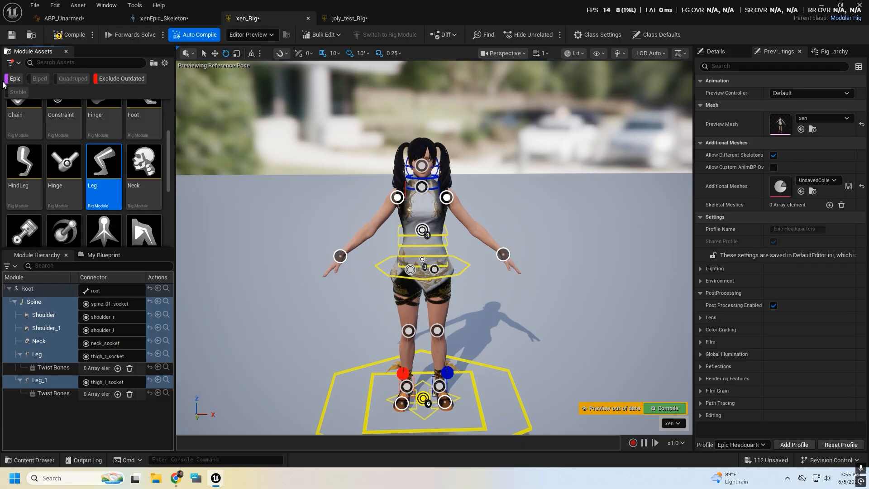
scroll(95, 124, up, 1)
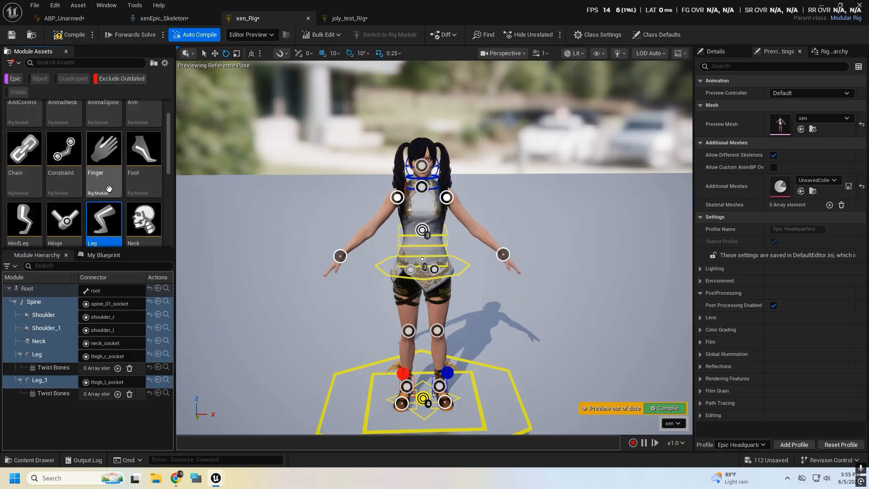
scroll(127, 154, up, 1)
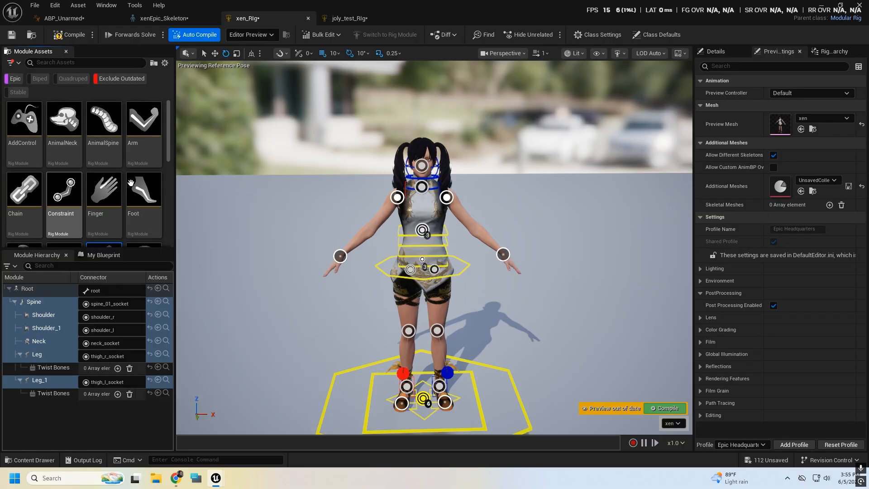
Step: Attach Arm modules to the hand_r_socket and hand_l_socket of the xen character
click(144, 131)
drag(176, 147, 341, 267)
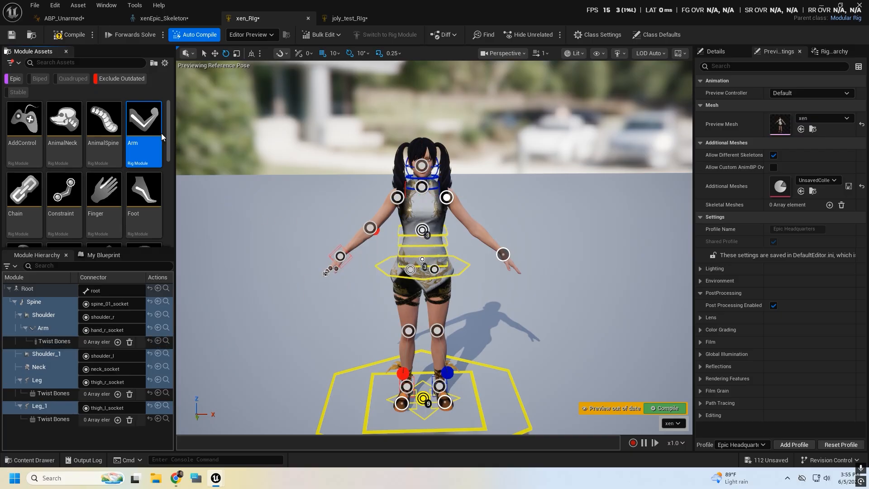
drag(144, 123, 503, 254)
key(a)
right_drag(491, 332, 555, 337)
mouse_move(435, 338)
right_down()
mouse_move(458, 337)
mouse_move(436, 339)
right_up()
key(w)
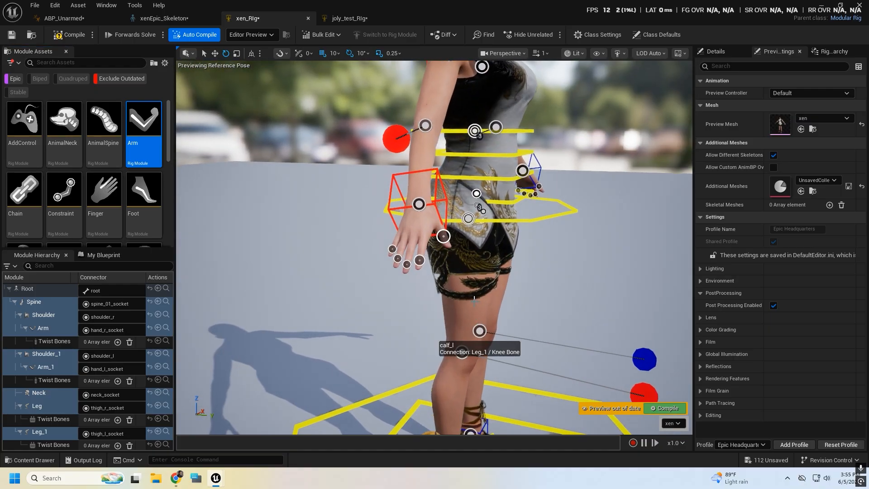
Step: Attach Finger modules to the right hand's thumb, index, ring, middle and pinky sockets together
click(445, 237)
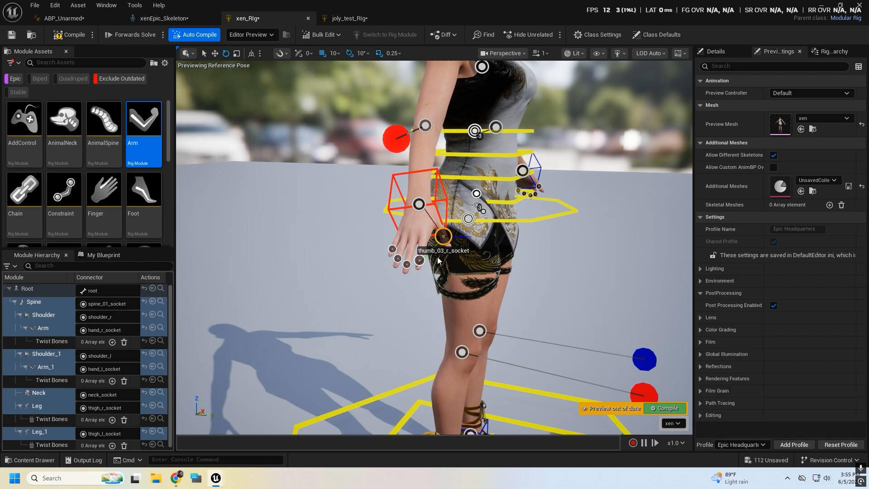
ctrl+click(420, 260)
ctrl+click(398, 259)
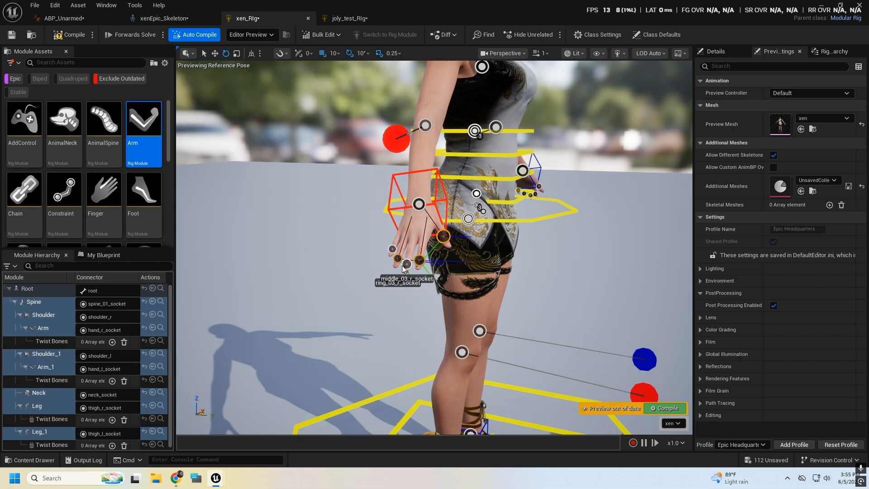
ctrl+click(405, 265)
ctrl+click(392, 249)
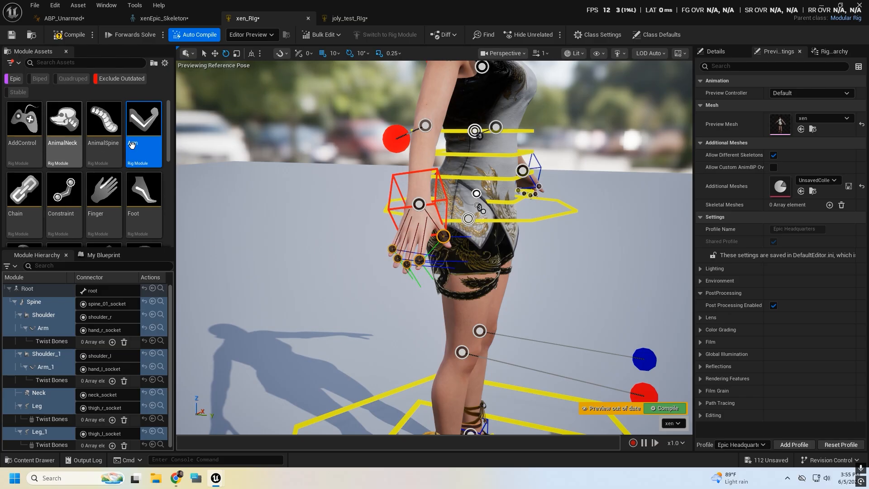
click(107, 197)
drag(142, 217, 390, 252)
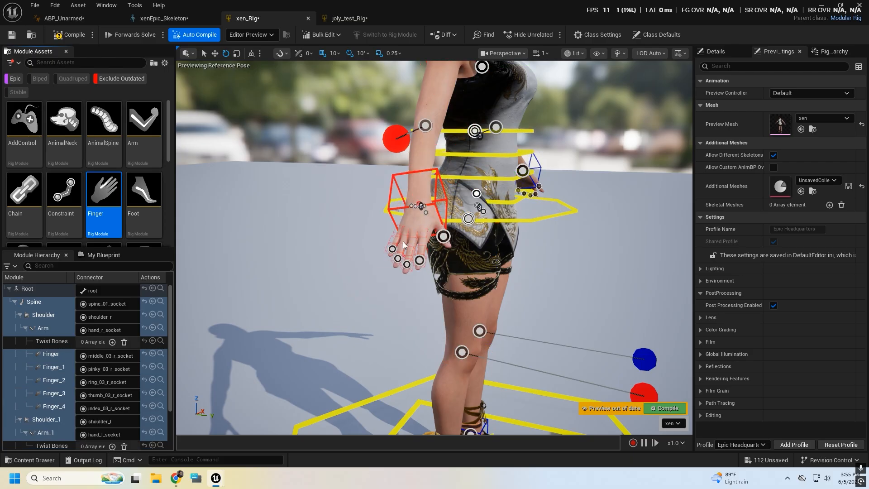
Step: Attach Finger modules to the left hand's thumb, index, middle, ring and pinky sockets together
right_drag(436, 274, 290, 275)
right_drag(545, 281, 475, 281)
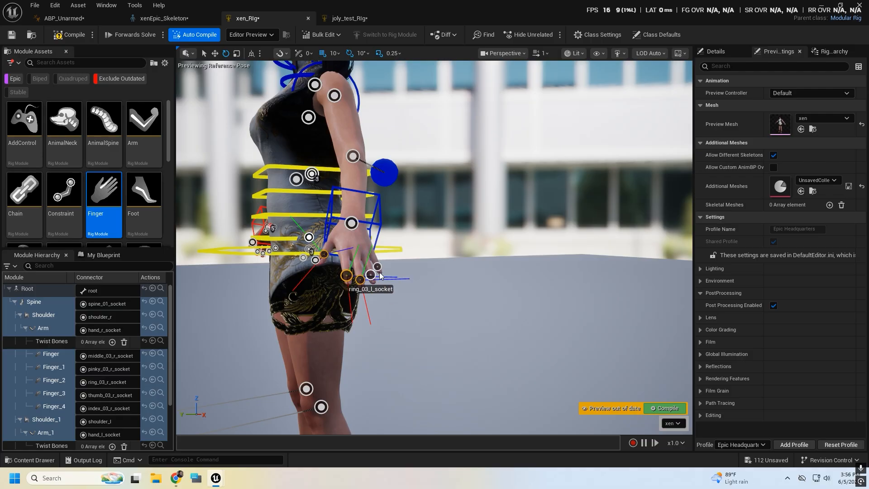
drag(121, 202, 345, 276)
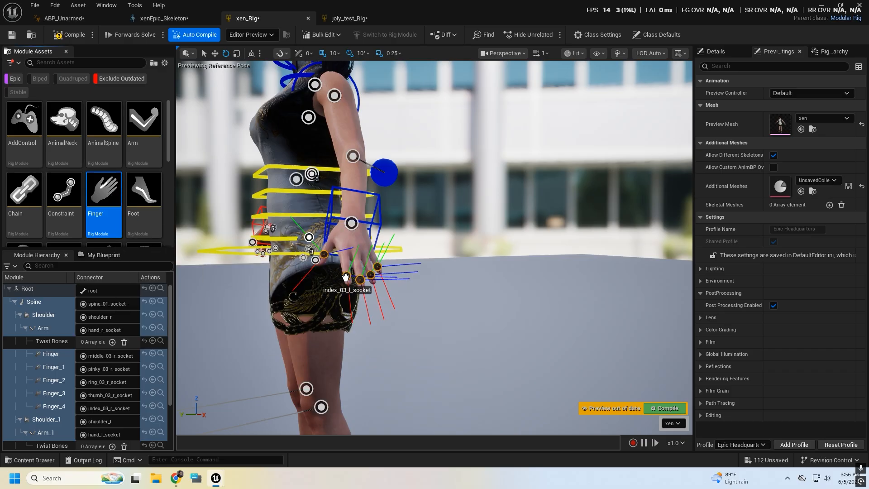
Step: Attach Foot modules to the foot_r_socket and foot_l_socket of the xen character
right_drag(468, 288, 589, 331)
right_drag(412, 274, 453, 290)
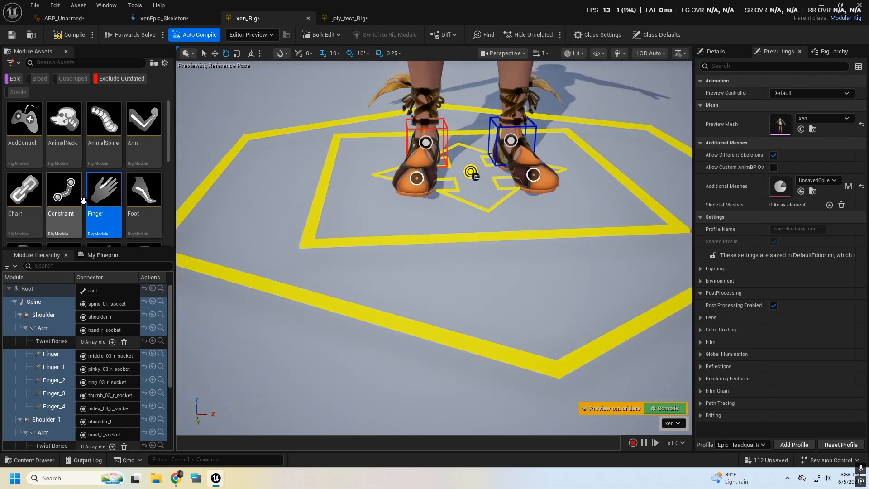
drag(421, 197, 421, 183)
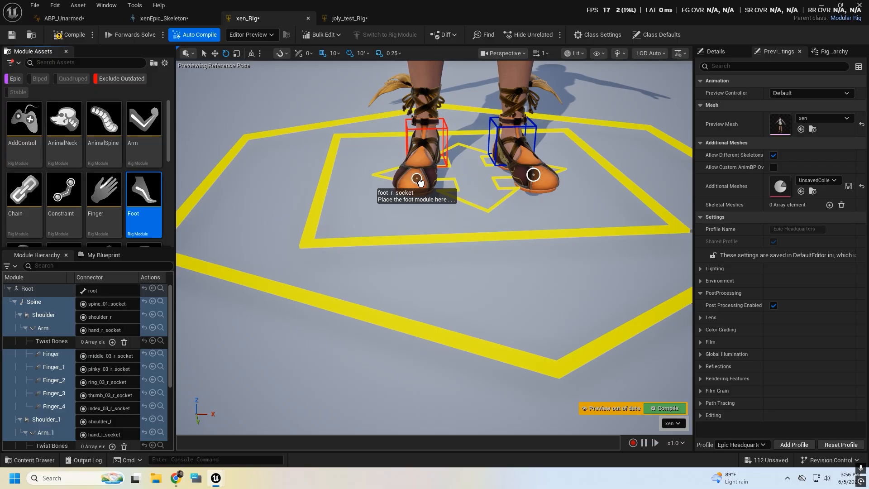
scroll(497, 204, down, 5)
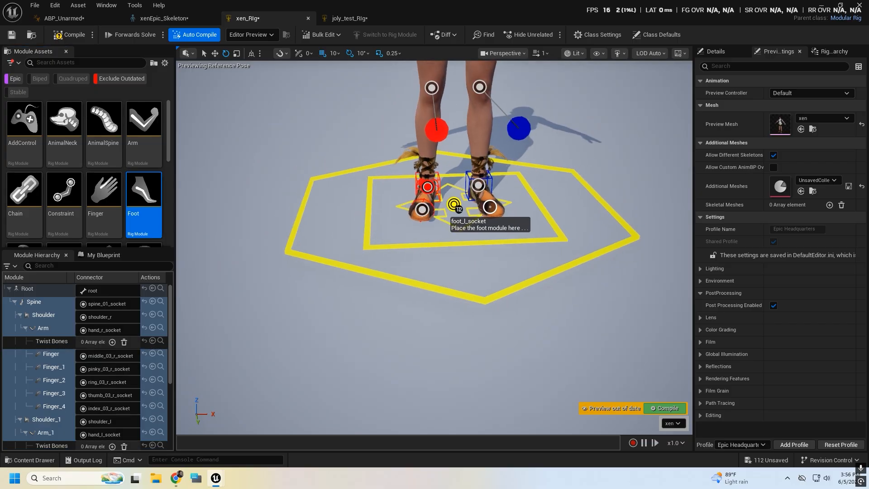
scroll(496, 204, up, 8)
scroll(496, 204, up, 1)
scroll(496, 204, down, 6)
drag(143, 183, 505, 223)
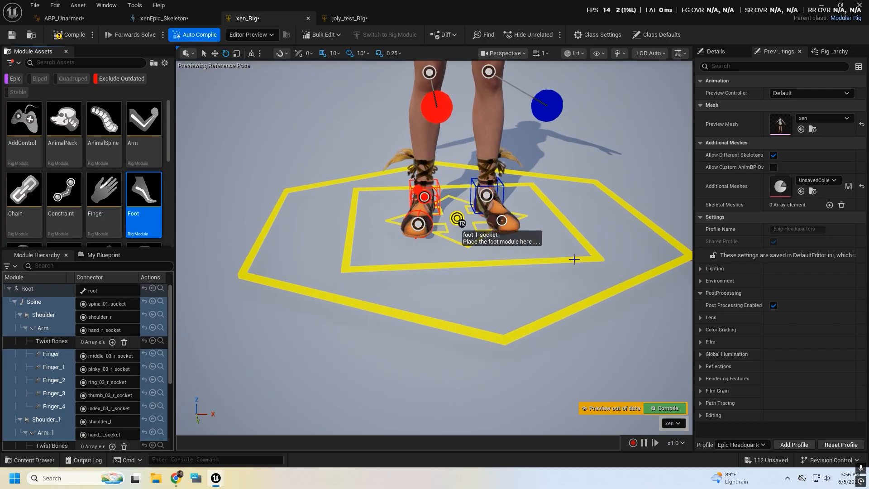
Step: Compile the xen modular rig with all its attached modules
scroll(574, 259, down, 8)
right_drag(574, 260, 544, 255)
key(w)
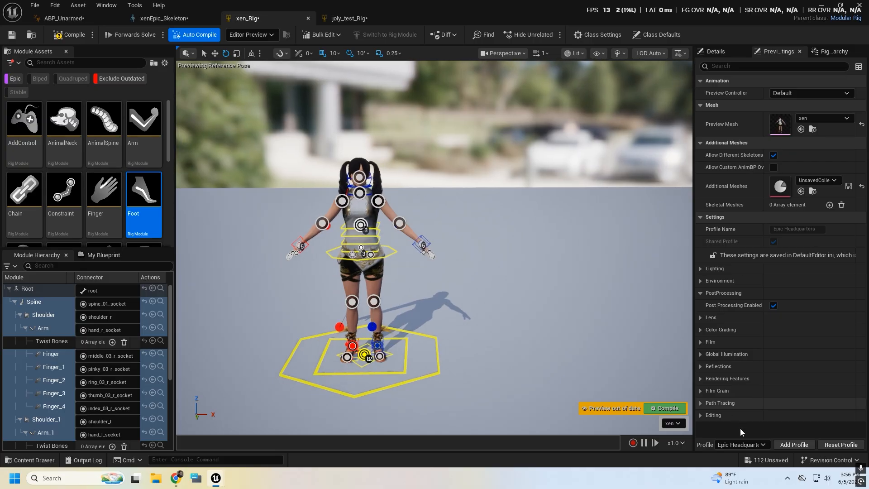
click(666, 409)
key(a)
right_drag(472, 318, 521, 327)
key(w)
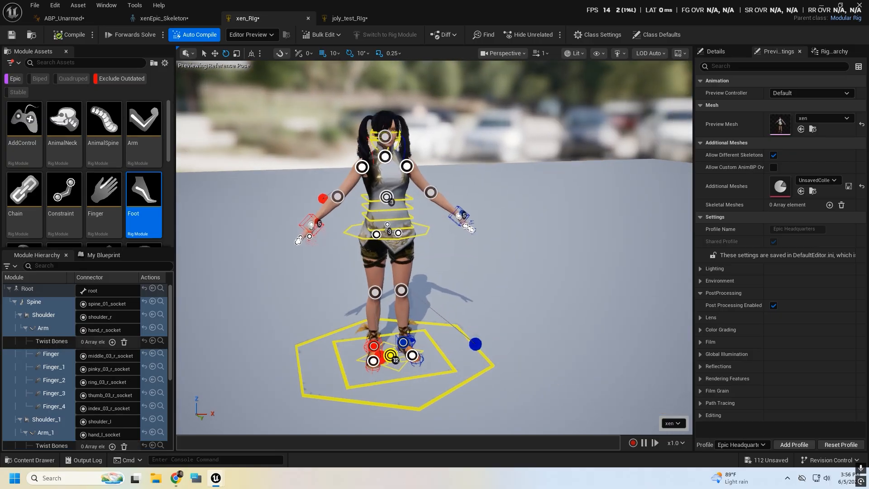
key(s)
right_drag(609, 254, 581, 249)
key(d)
key(w)
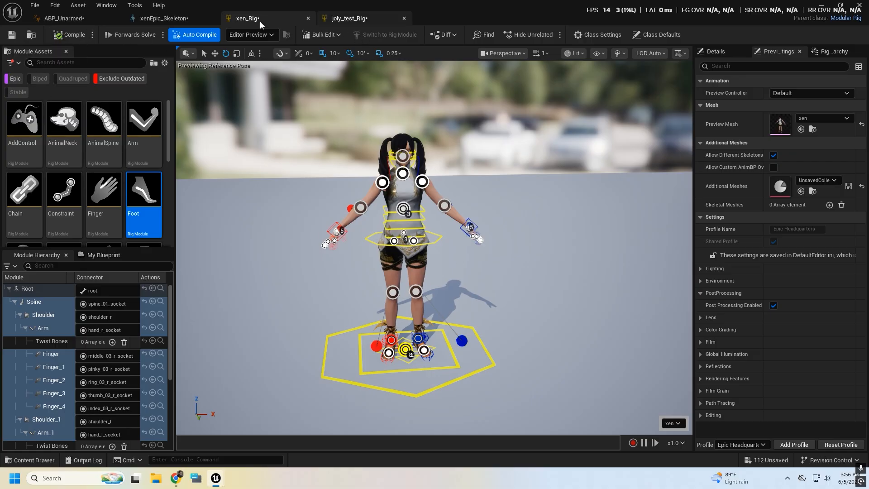
Step: Return to the Lvl_ThirdPerson level and place the xen_Skeleton asset on the central green platform
click(822, 6)
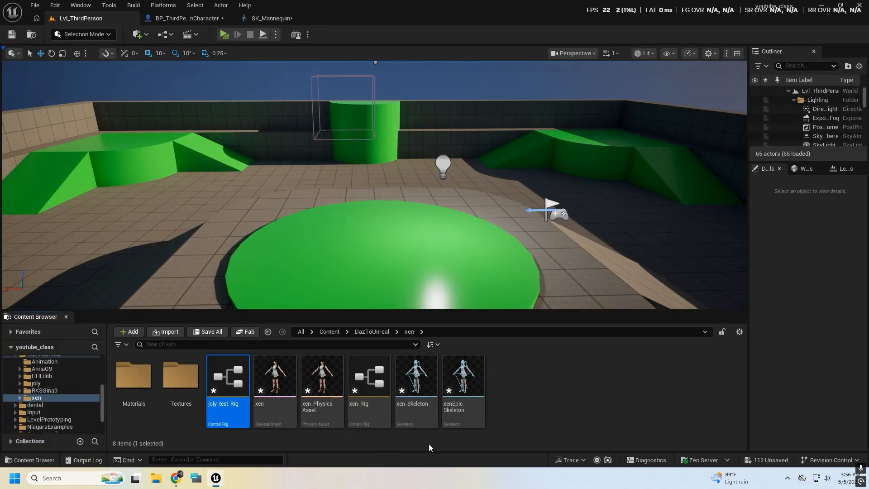
drag(418, 383, 398, 253)
right_drag(505, 265, 732, 274)
right_drag(505, 313, 496, 295)
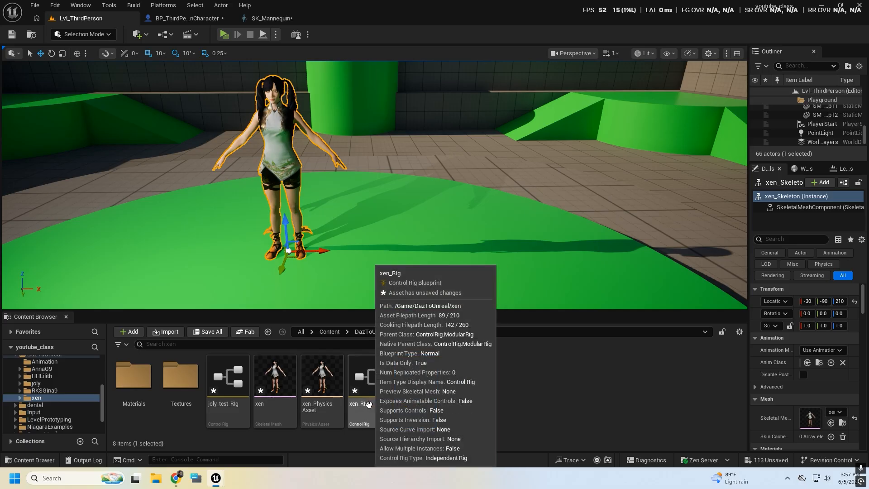
Step: Place the xen_RIg control rig in the level beside the first character, opening it in a new Sequencer take
drag(366, 405, 508, 245)
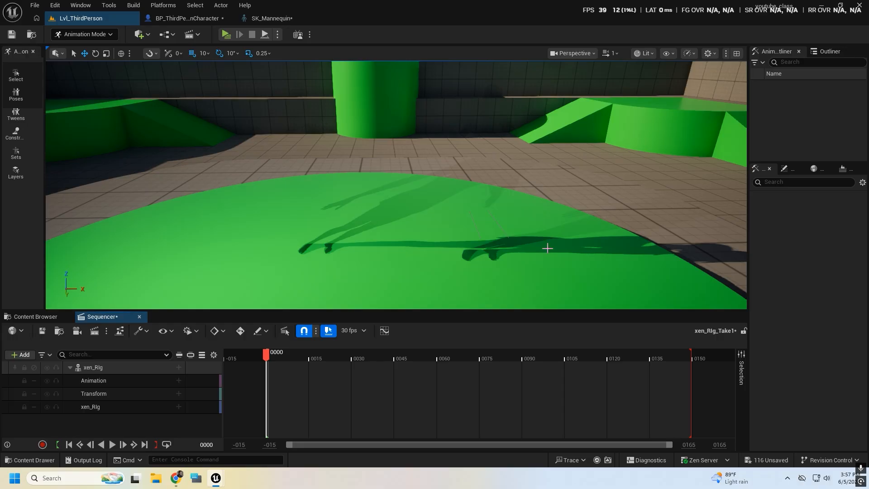
right_drag(543, 249, 525, 251)
key(w)
key(w)
key(s)
key(d)
mouse_move(458, 231)
right_down()
mouse_move(436, 225)
mouse_move(451, 225)
right_up()
key(a)
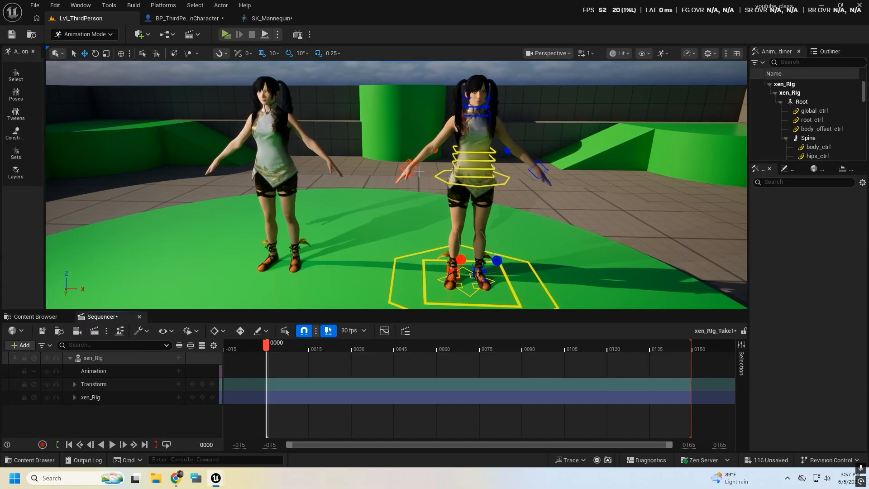
Step: Try moving the rigged character's hand_r_ctrl control, and undo the move
click(411, 169)
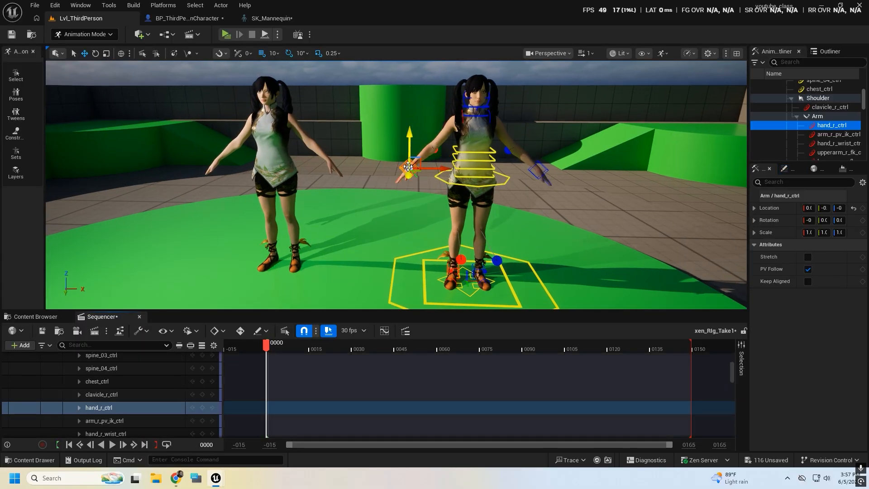
key(ctrl+z)
scroll(95, 385, up, 5)
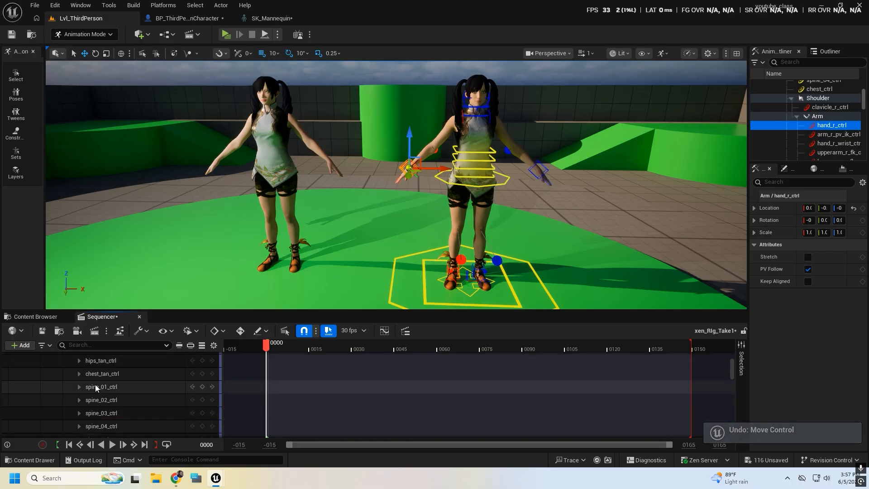
Step: Try adding the AnnaG10 animation to the xen_RIg track in Sequencer, and undo it
click(70, 358)
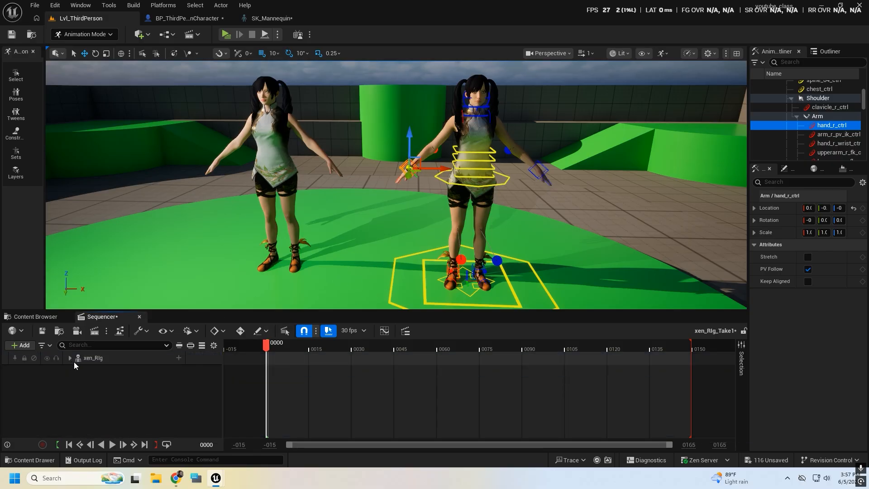
click(179, 359)
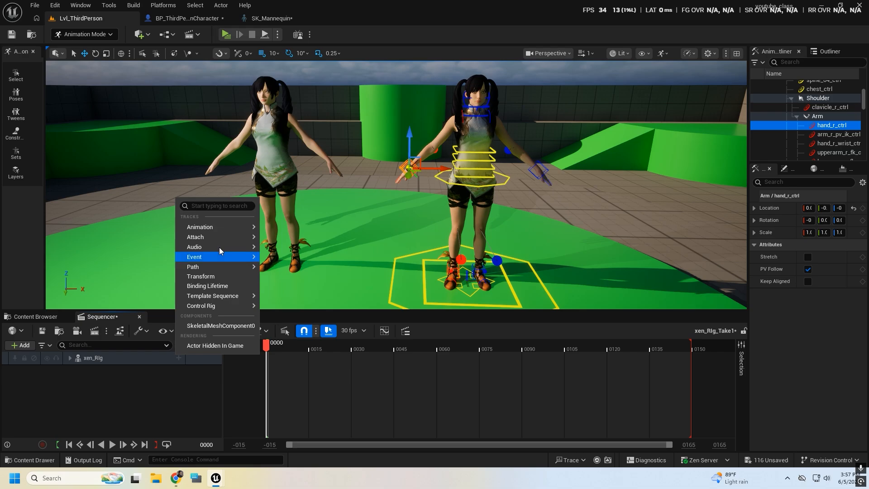
mouse_move(209, 231)
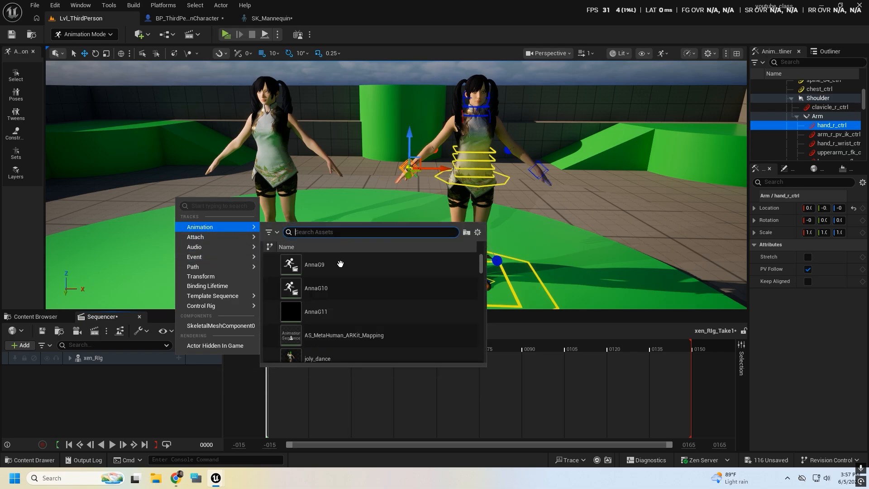
mouse_move(341, 265)
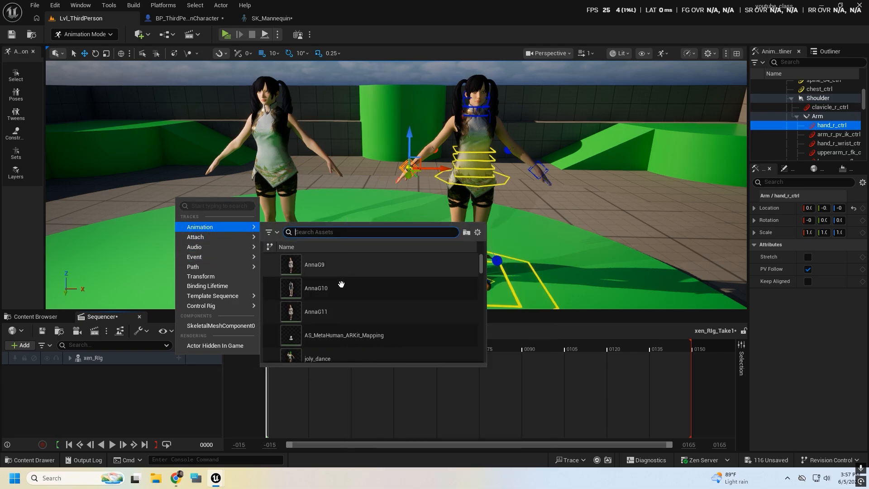
click(337, 289)
click(337, 290)
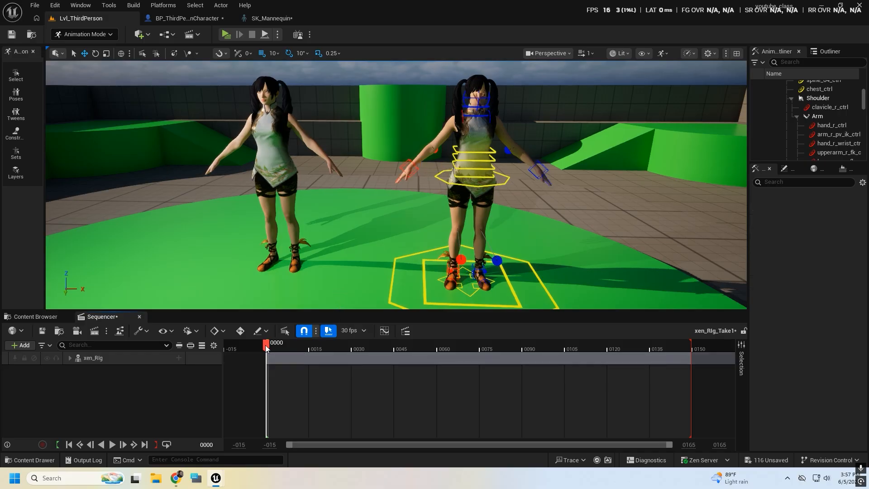
key(ctrl+z)
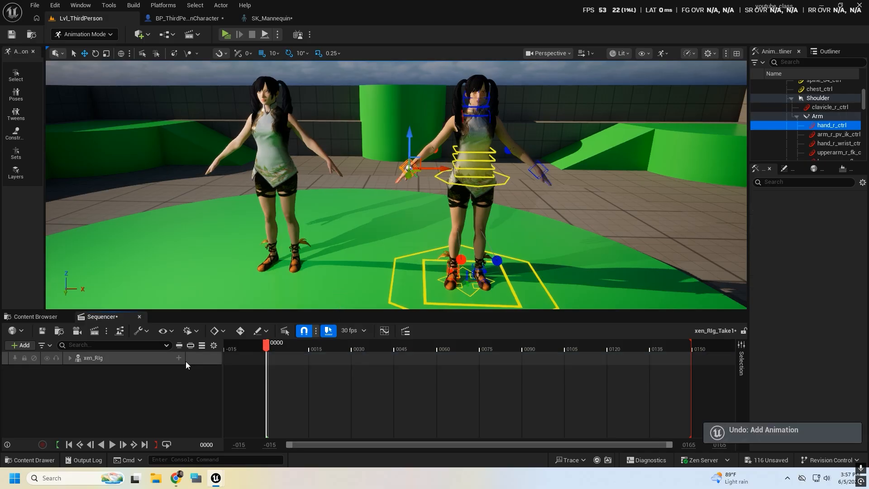
Step: Delete the xen_RIg actor from the level and remove its leftover track from Sequencer
key(Delete)
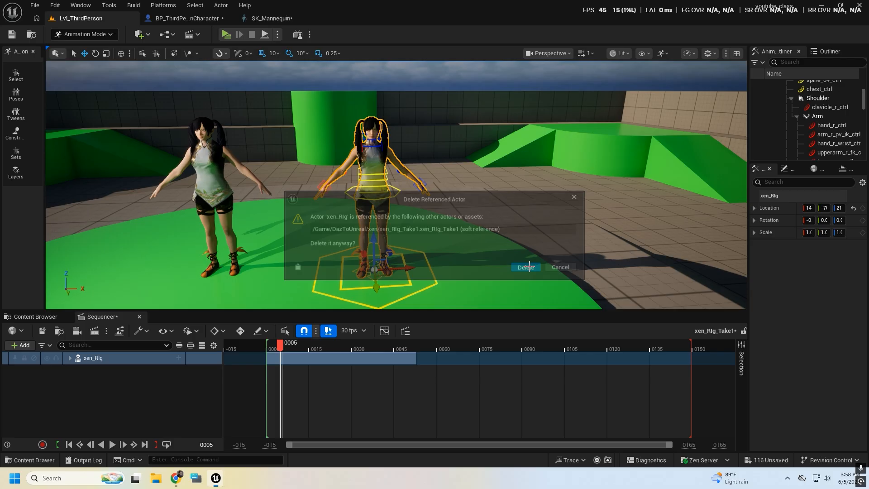
key(Return)
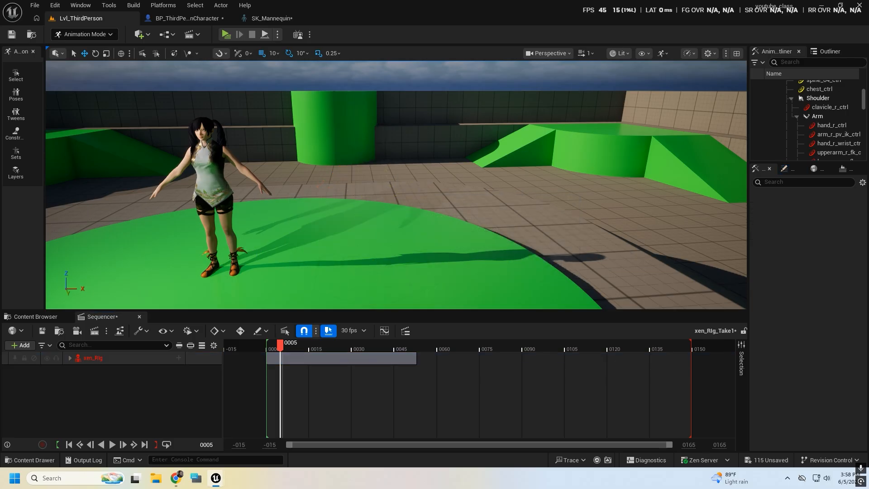
click(248, 248)
click(125, 357)
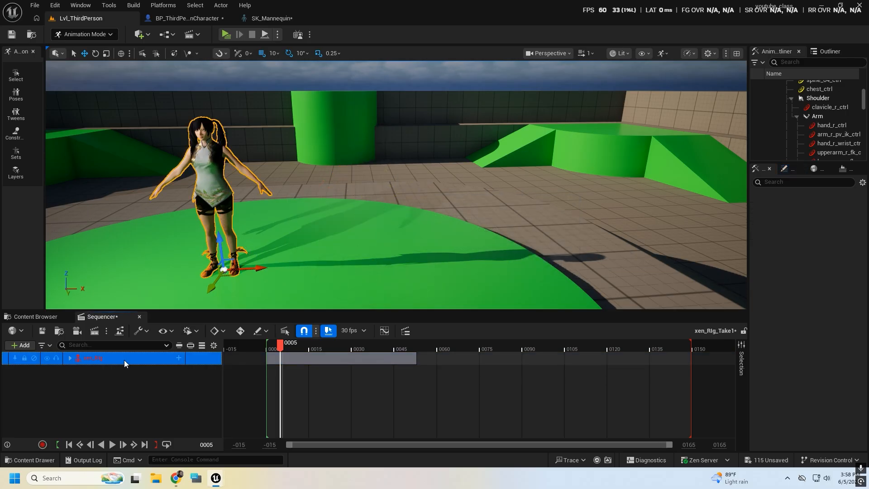
key(Delete)
Step: Add the xen_Skeleton actor in the level to Sequencer as an actor track
click(206, 181)
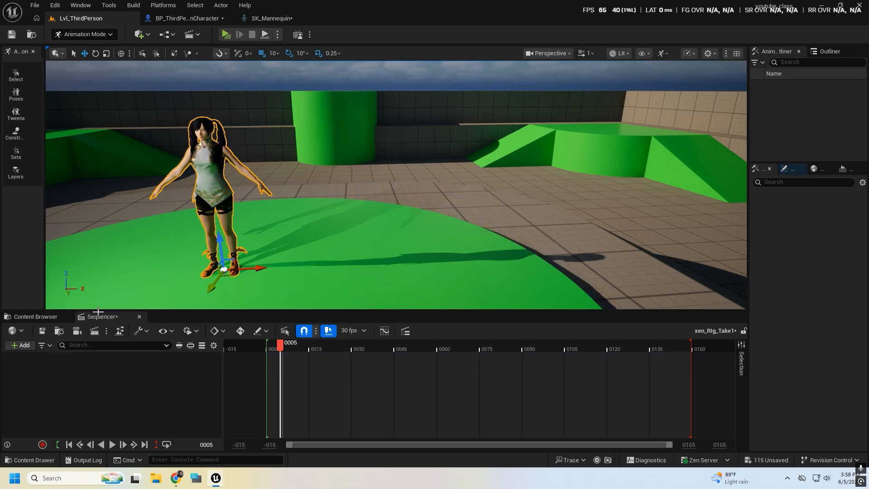
click(26, 347)
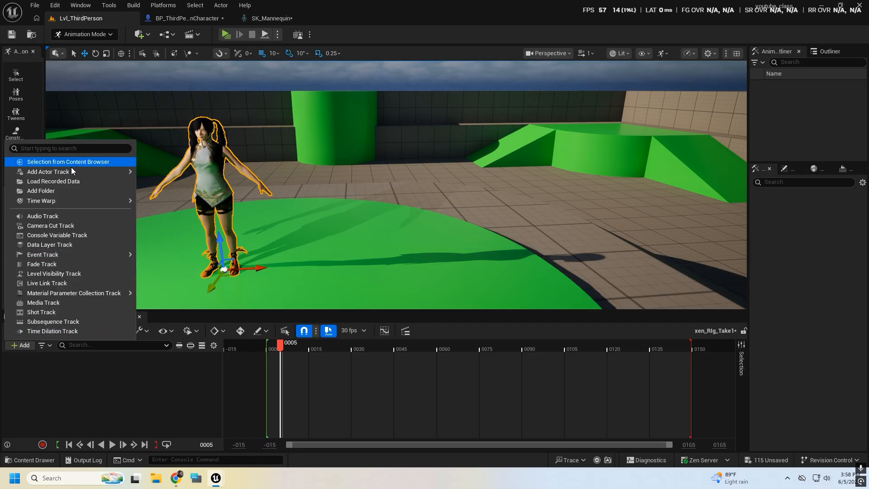
mouse_move(66, 172)
click(210, 179)
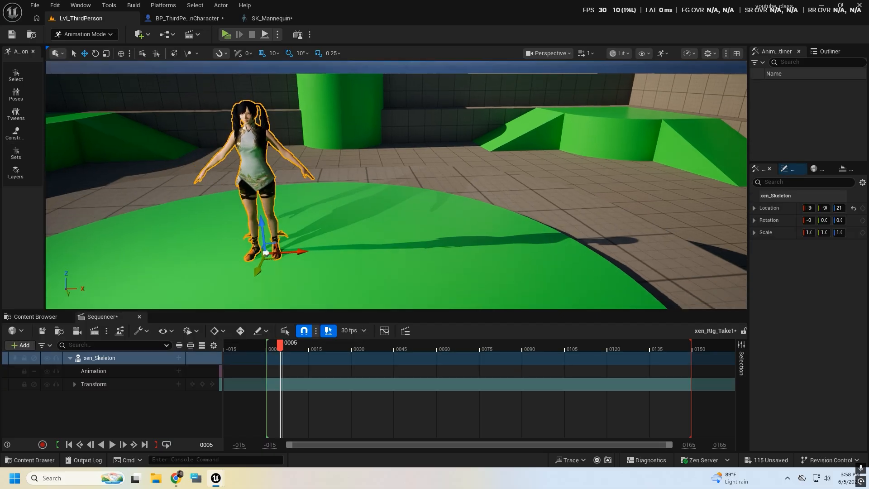
mouse_move(396, 181)
right_down()
mouse_move(414, 195)
mouse_move(385, 177)
right_up()
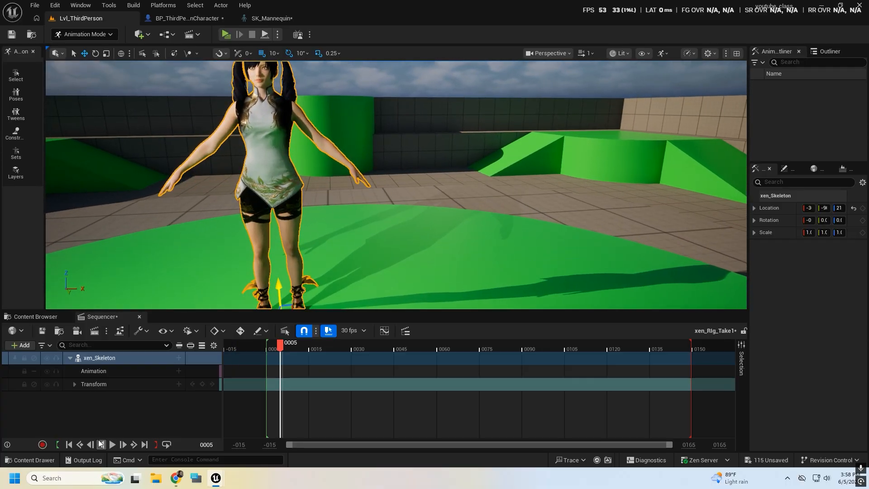
Step: Return the playhead to frame 0 and examine the animation assets available for xen_Skeleton's Animation track
click(72, 446)
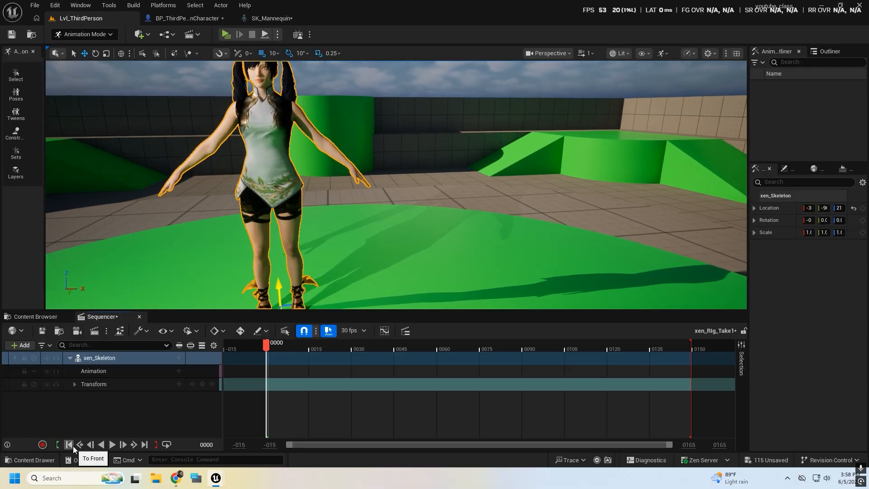
click(178, 371)
scroll(283, 285, down, 3)
scroll(287, 292, down, 5)
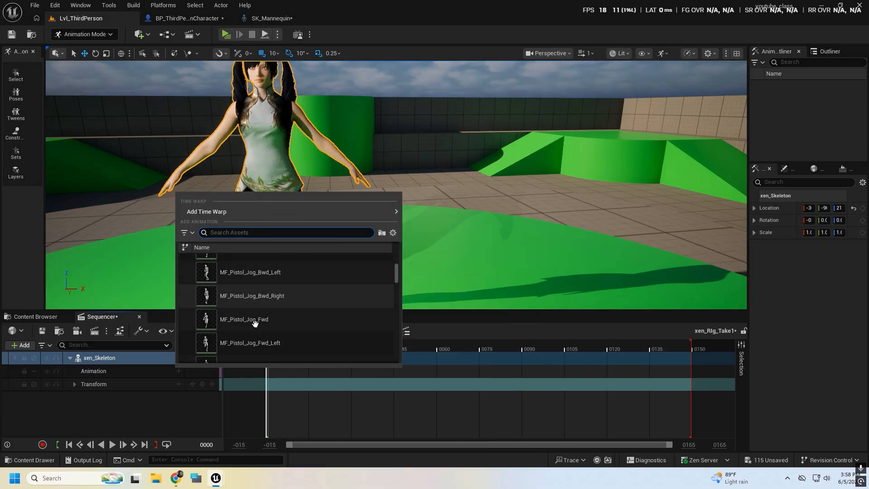
scroll(256, 317, down, 4)
scroll(251, 329, down, 1)
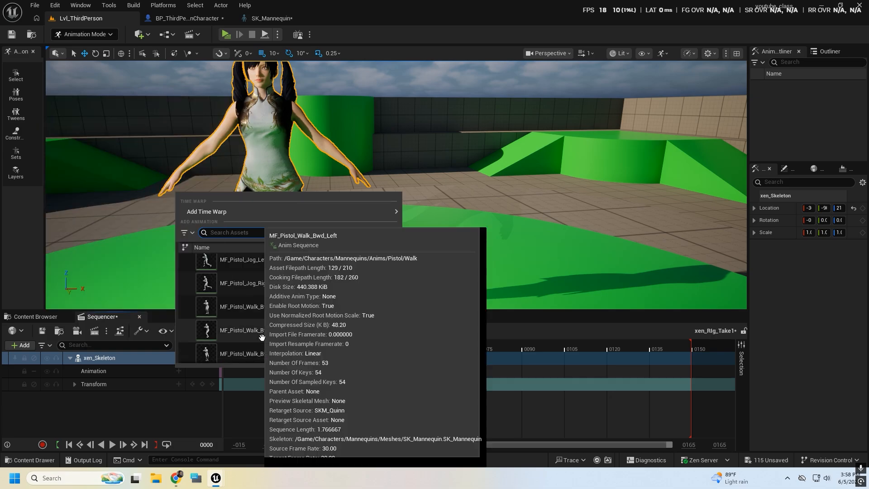
scroll(272, 334, down, 3)
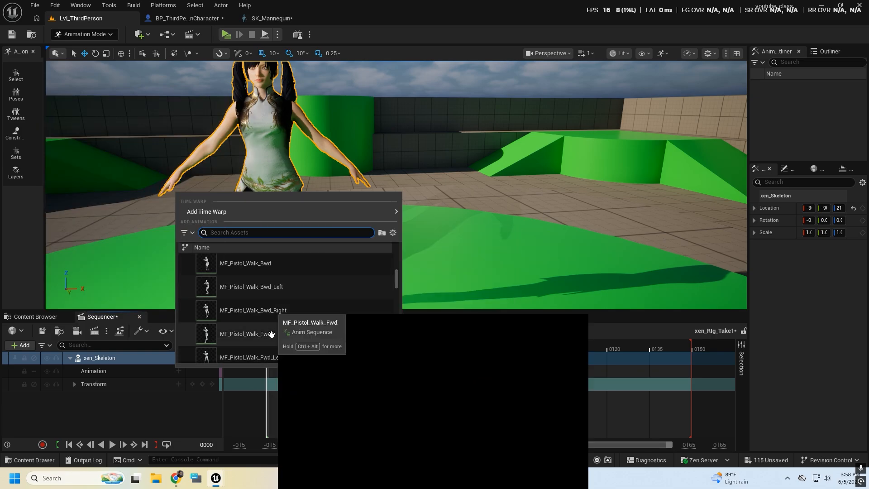
scroll(263, 329, down, 3)
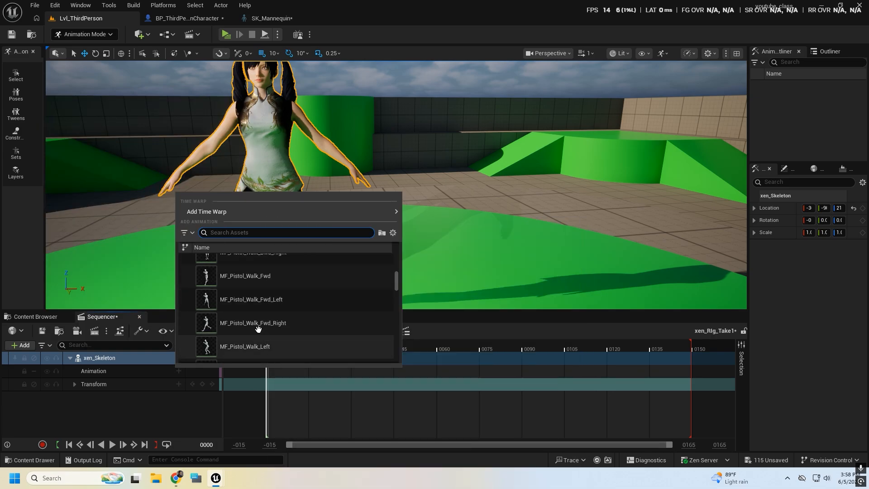
mouse_move(256, 303)
scroll(256, 303, down, 1)
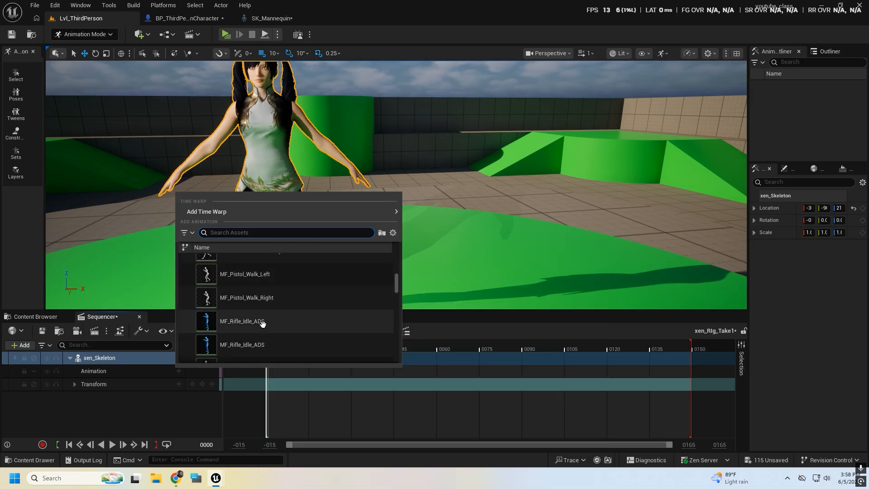
scroll(259, 335, down, 2)
scroll(261, 333, down, 5)
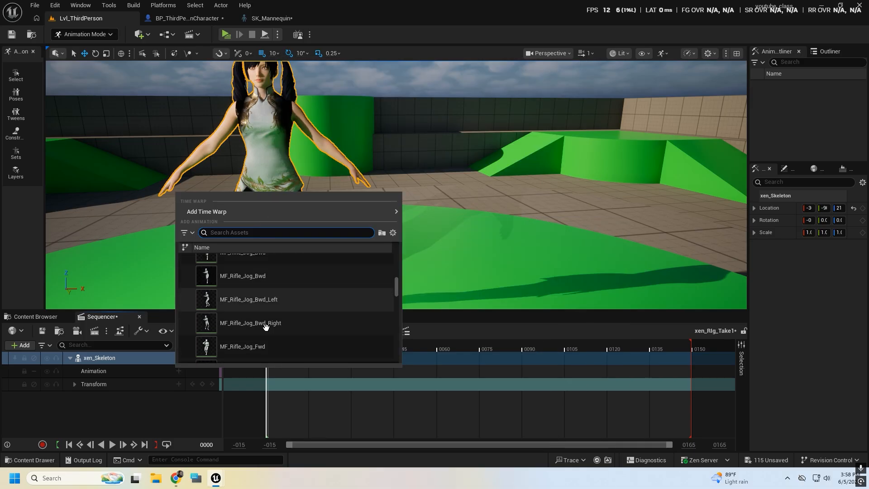
scroll(266, 326, down, 3)
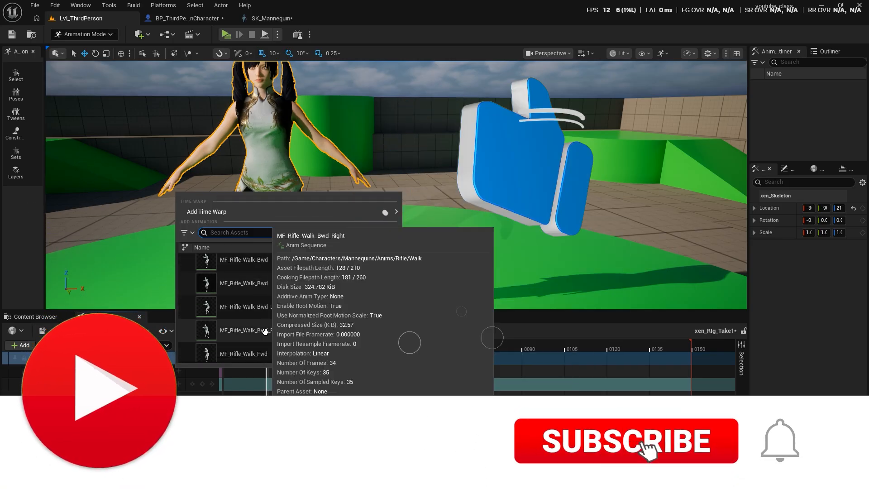
scroll(263, 328, down, 3)
scroll(257, 330, down, 3)
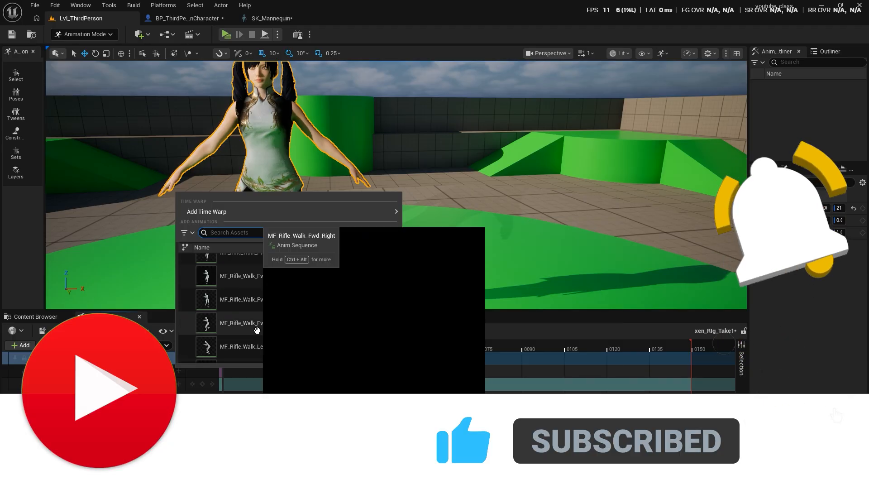
scroll(264, 327, down, 2)
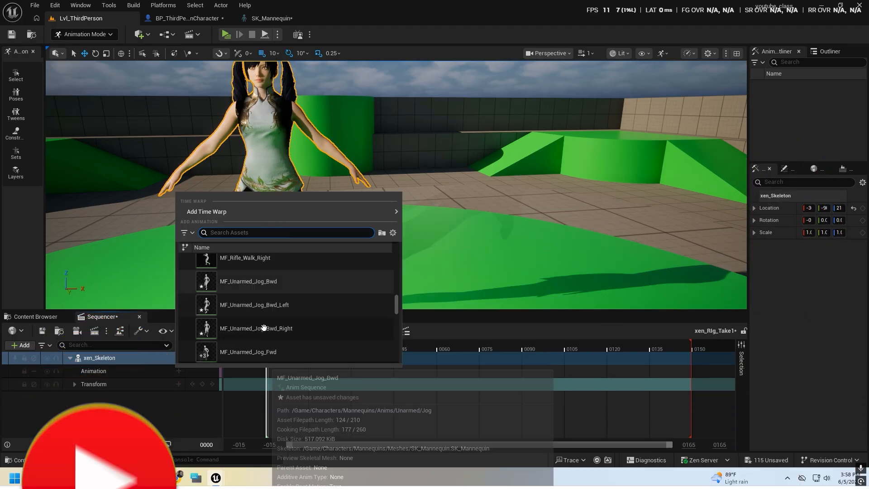
scroll(254, 305, up, 6)
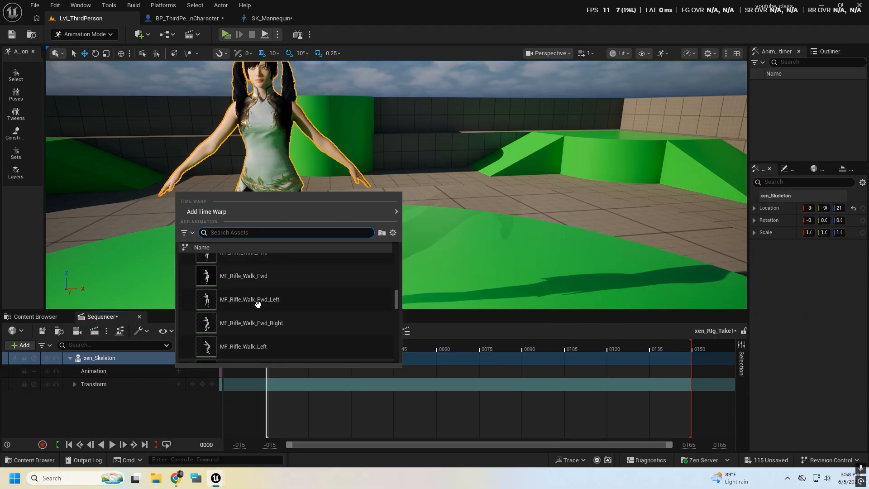
scroll(256, 311, up, 2)
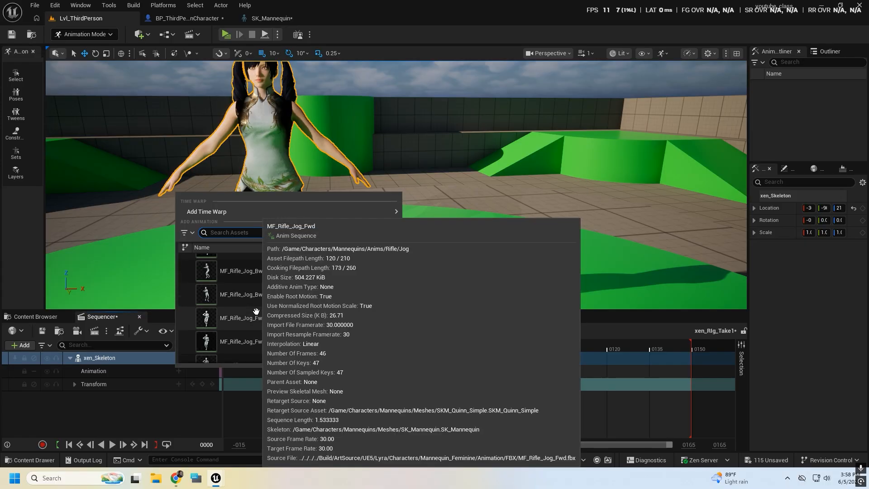
scroll(256, 312, up, 3)
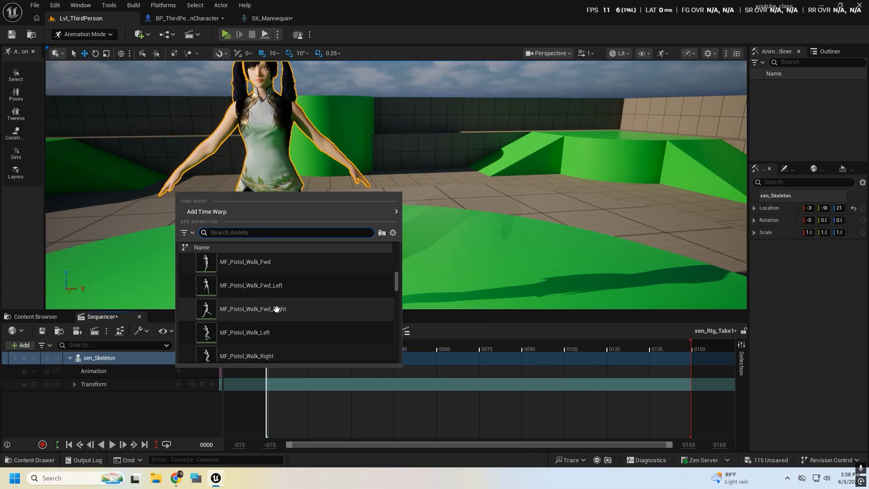
scroll(253, 303, up, 3)
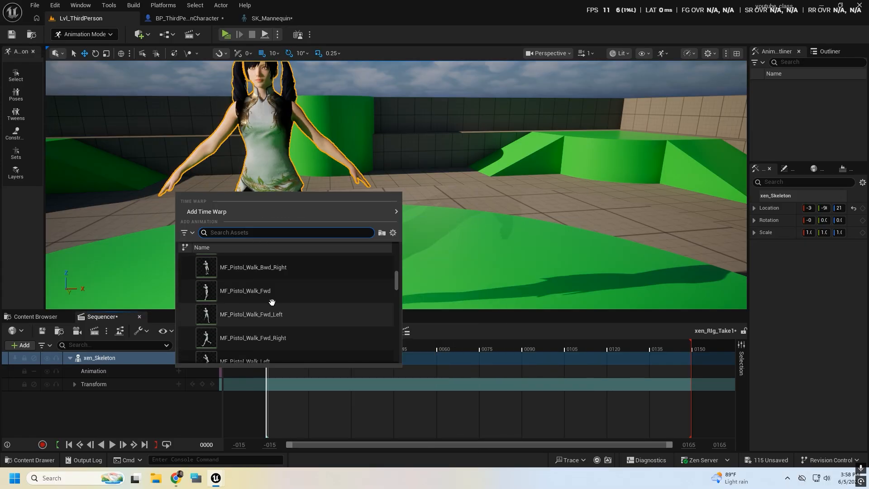
scroll(260, 302, up, 2)
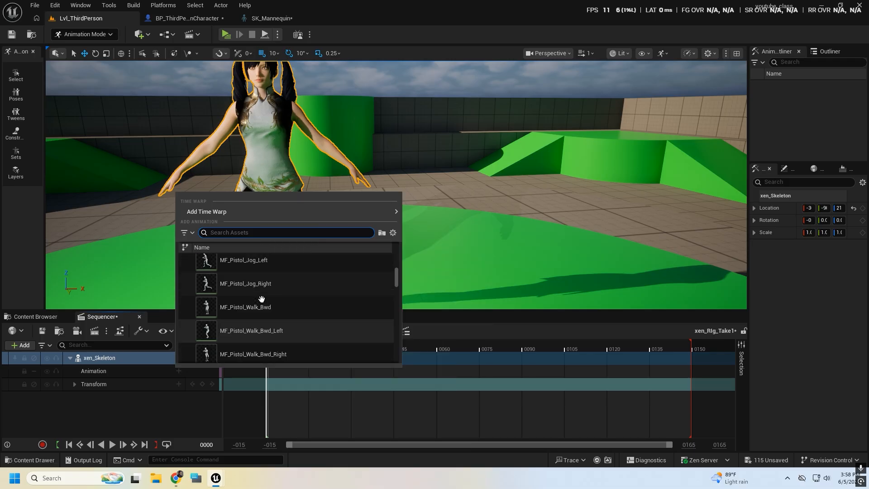
scroll(258, 304, up, 5)
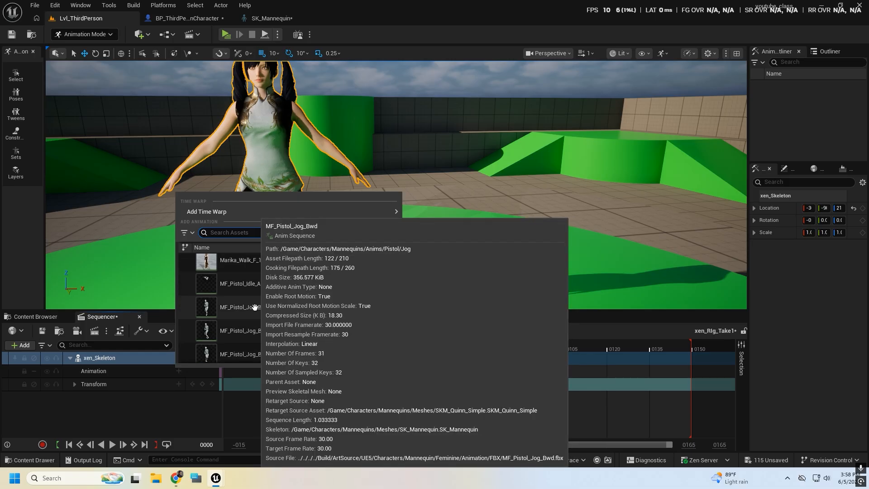
Step: Search the animation assets for idle and add MM_Idle to xen_Skeleton's Animation track
text(idle)
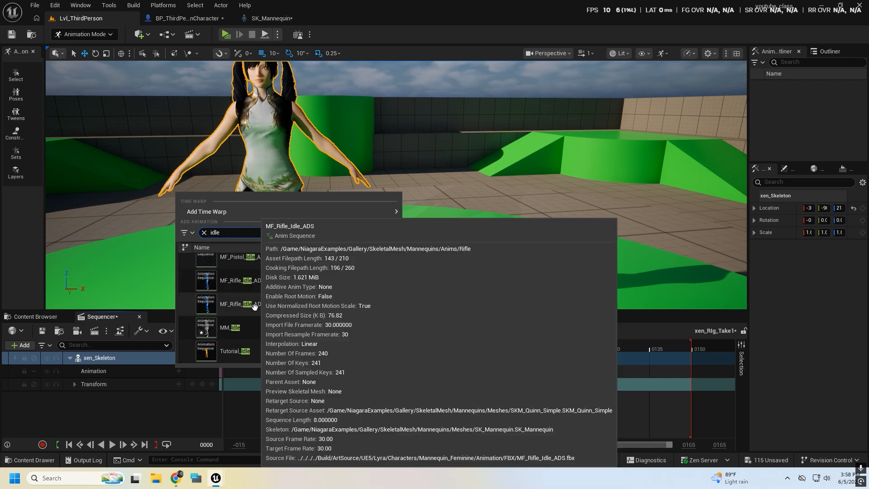
mouse_move(257, 327)
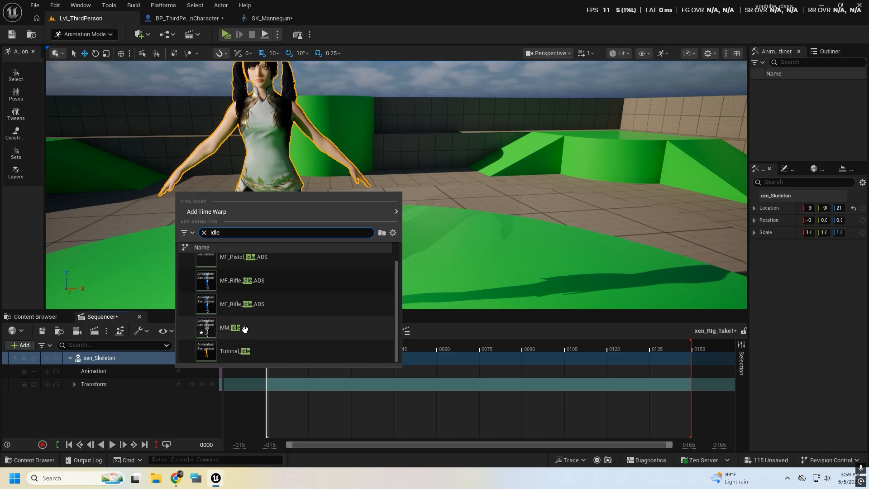
click(252, 335)
Step: Preview the MM_Idle animation on the character by scrubbing and playing it, and return the playhead to frame 0
key(w)
mouse_move(288, 284)
right_down()
mouse_move(294, 290)
mouse_move(277, 279)
mouse_move(289, 284)
right_up()
drag(265, 347, 337, 375)
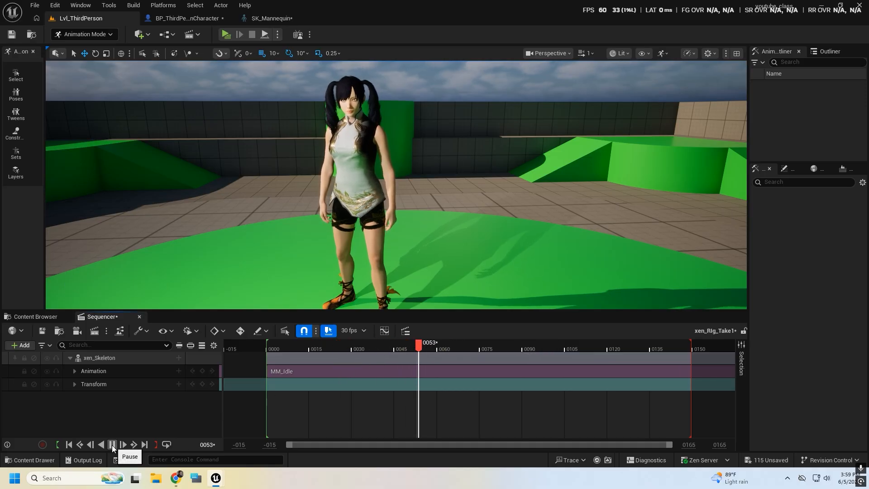
click(113, 446)
drag(442, 347, 285, 357)
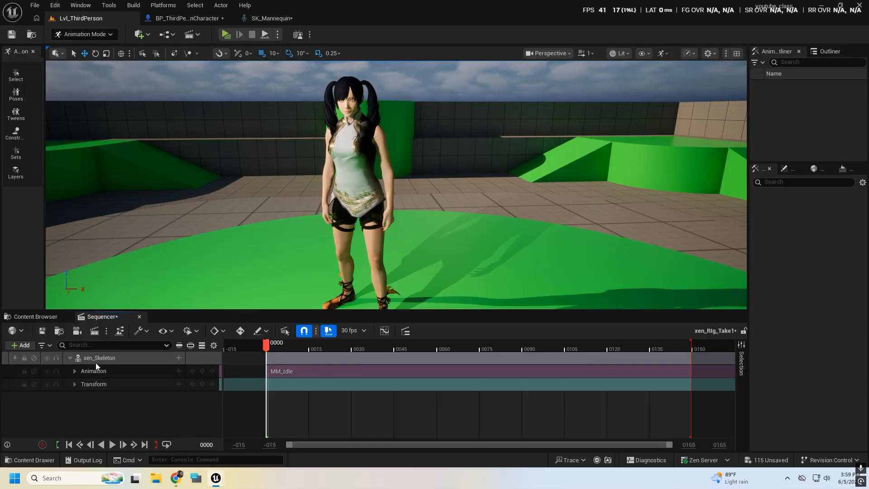
Step: Bake the xen_Skeleton track's animation to the xen_RIg control rig, keeping key reduction off and Reset Controls on
right_click(120, 360)
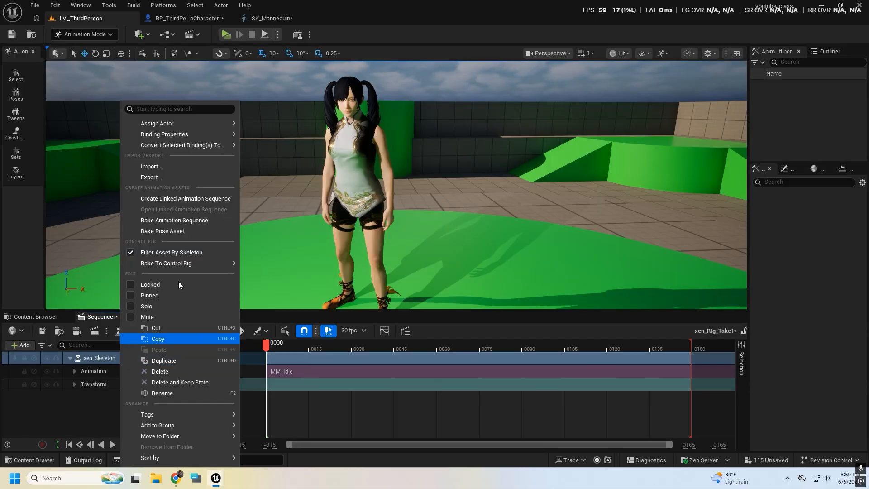
mouse_move(189, 264)
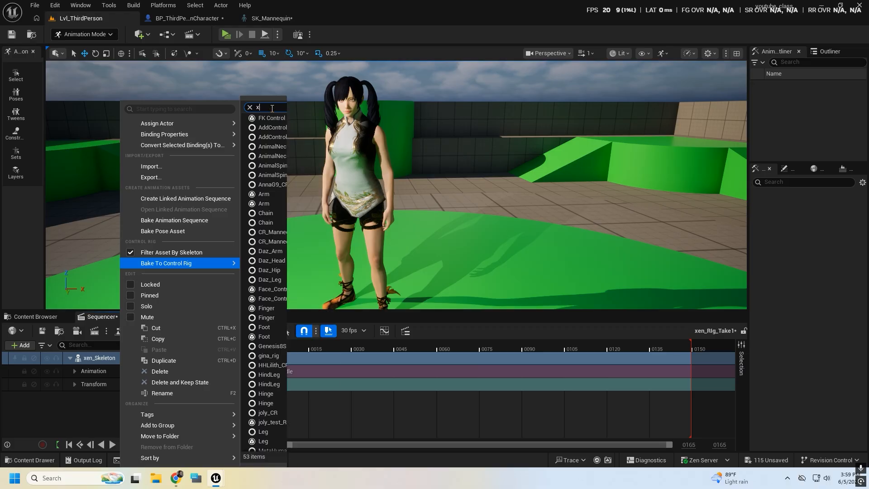
text(xen)
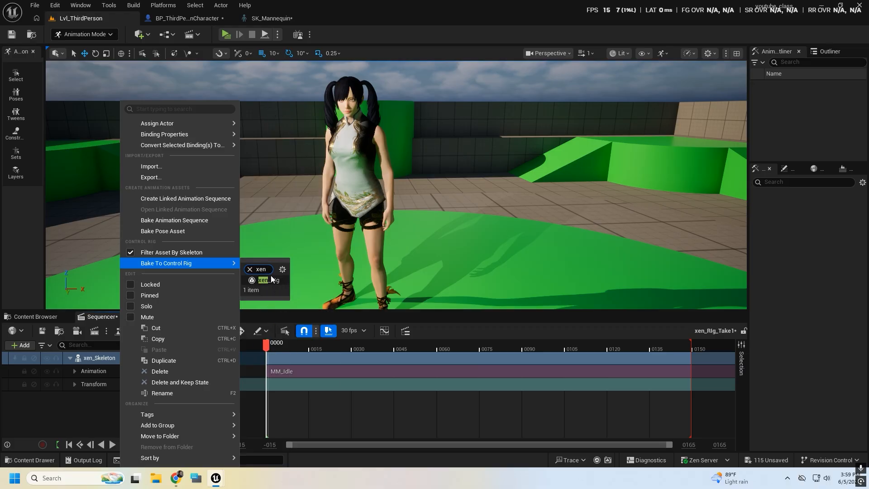
click(268, 280)
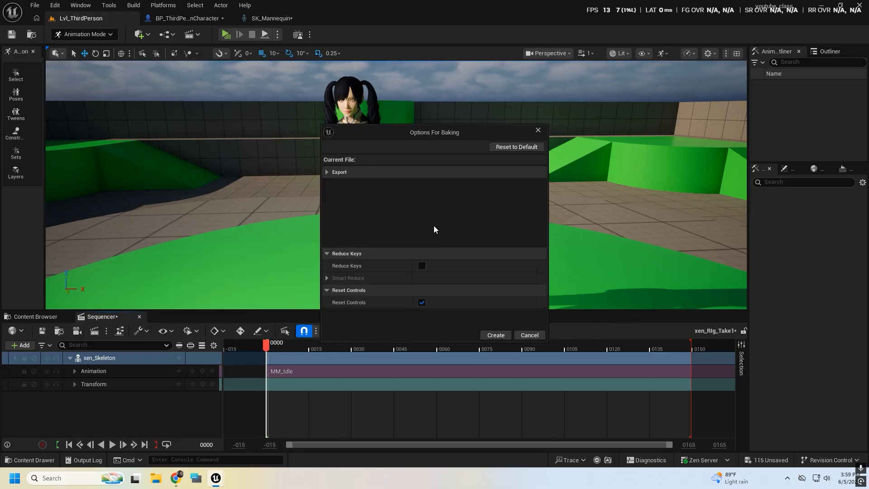
click(497, 336)
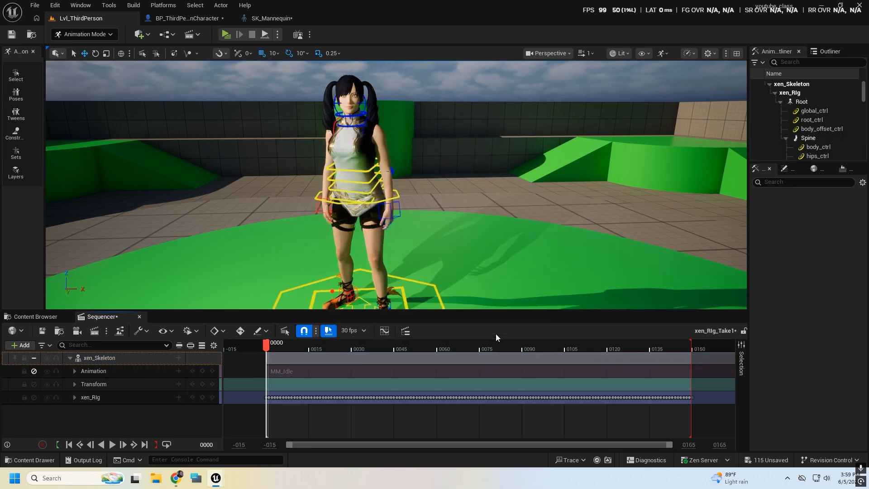
Step: Rotate the spine_04_ctrl control at frame 26 to bend the upper body, and scrub back to frame 14 to check the motion
scroll(442, 246, down, 6)
scroll(443, 247, up, 4)
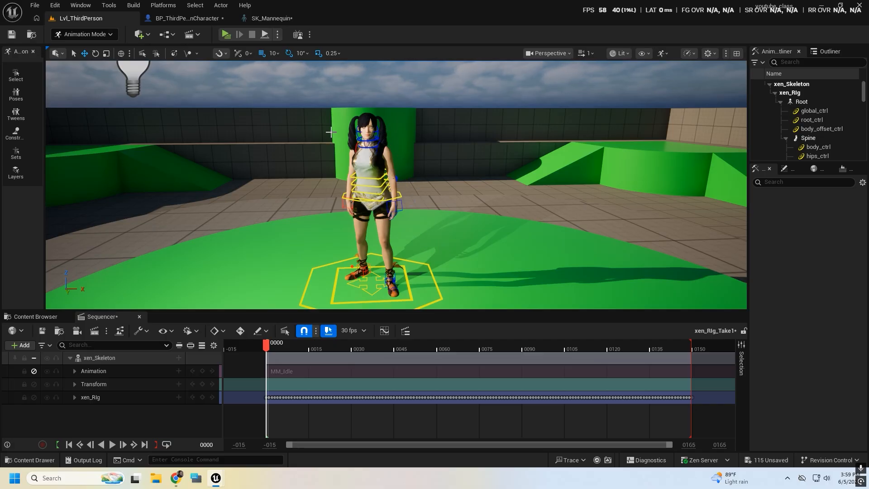
mouse_move(336, 356)
mouse_down()
mouse_move(479, 363)
mouse_move(340, 359)
mouse_up()
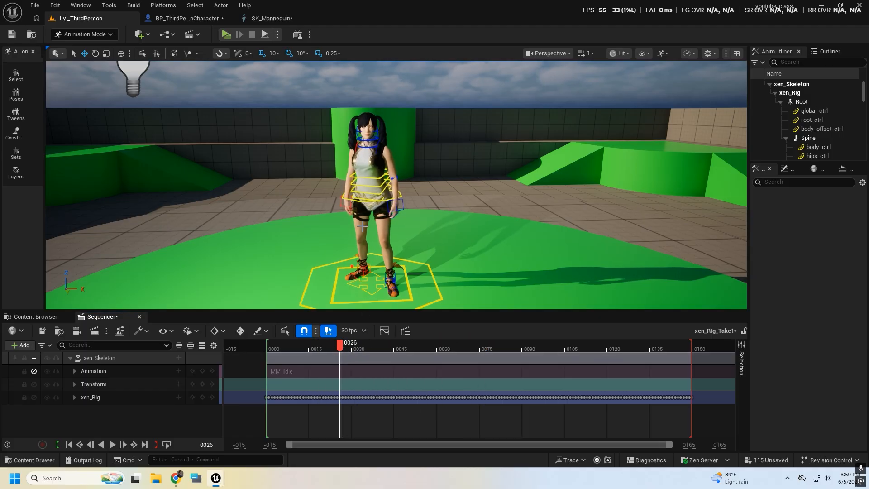
click(382, 176)
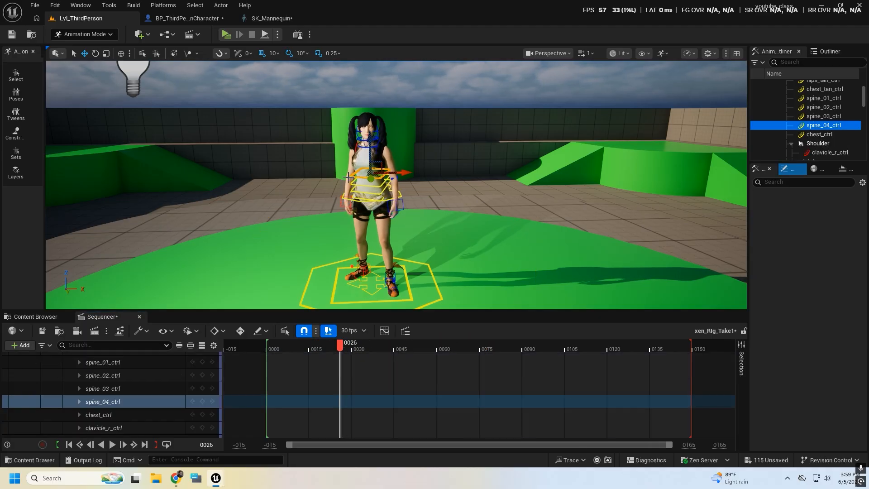
drag(371, 159, 375, 181)
alt+drag(518, 174, 545, 178)
key(w)
right_drag(504, 181, 519, 172)
key(s)
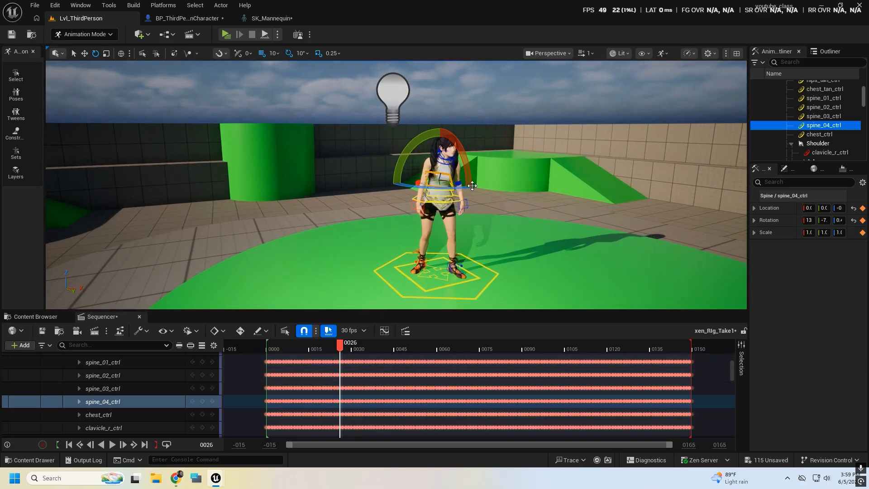
drag(341, 343, 306, 371)
Step: Add an Additive section to the xen_RIg track, select the new section, and return the playhead to frame 0
scroll(73, 402, up, 5)
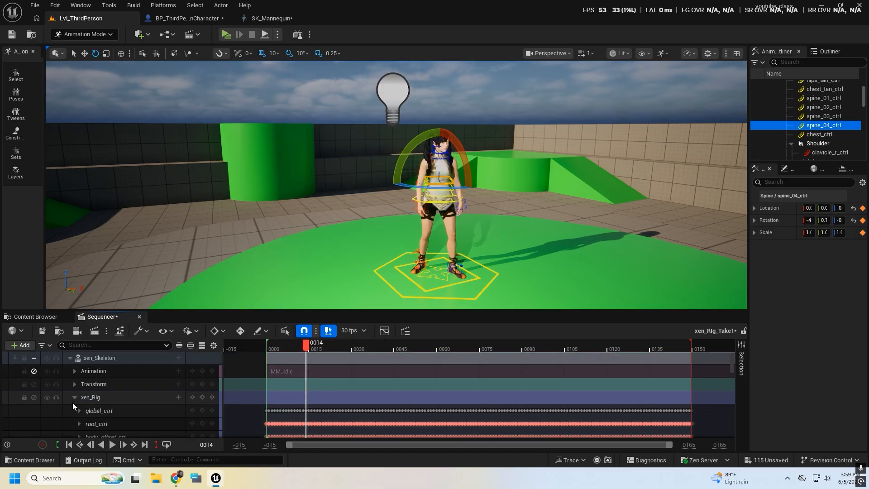
click(76, 398)
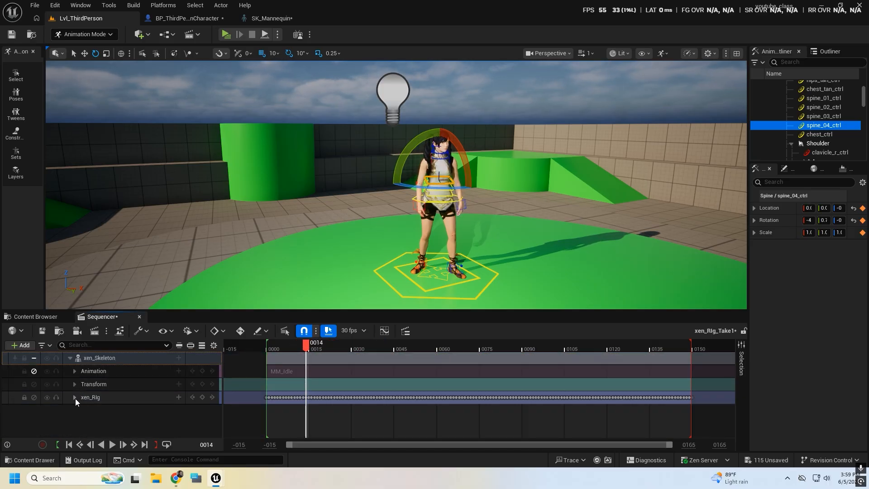
click(179, 398)
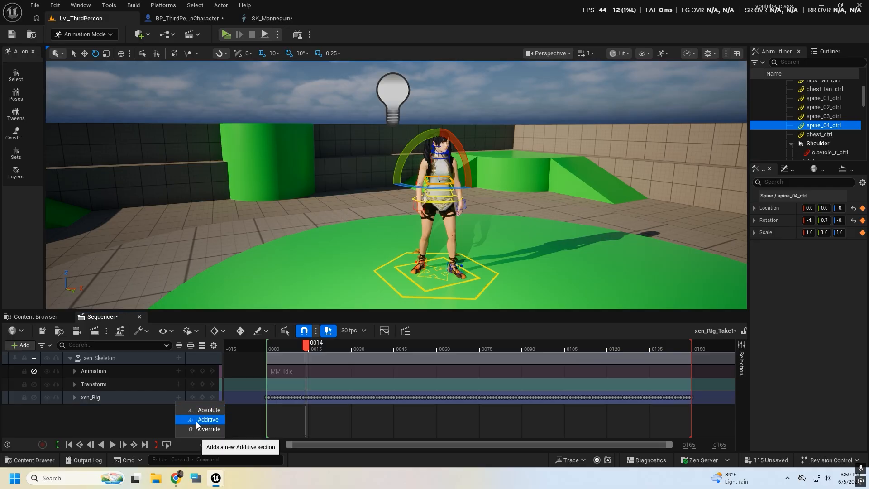
click(208, 420)
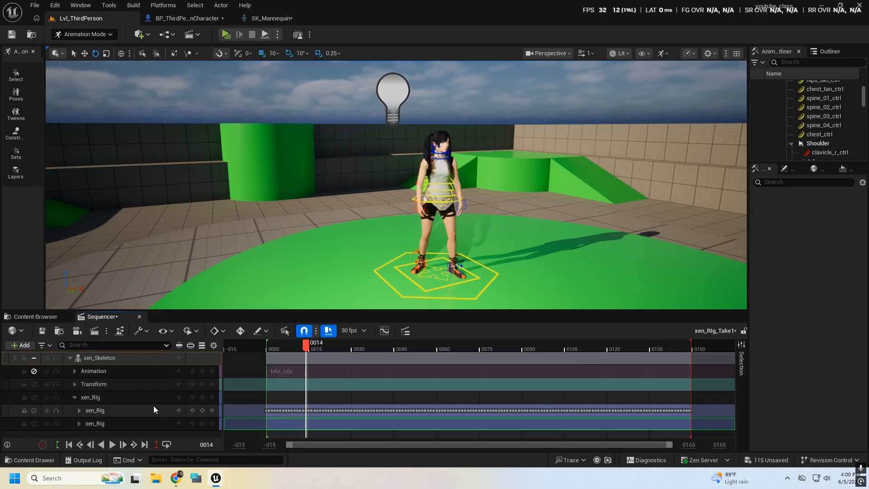
click(137, 427)
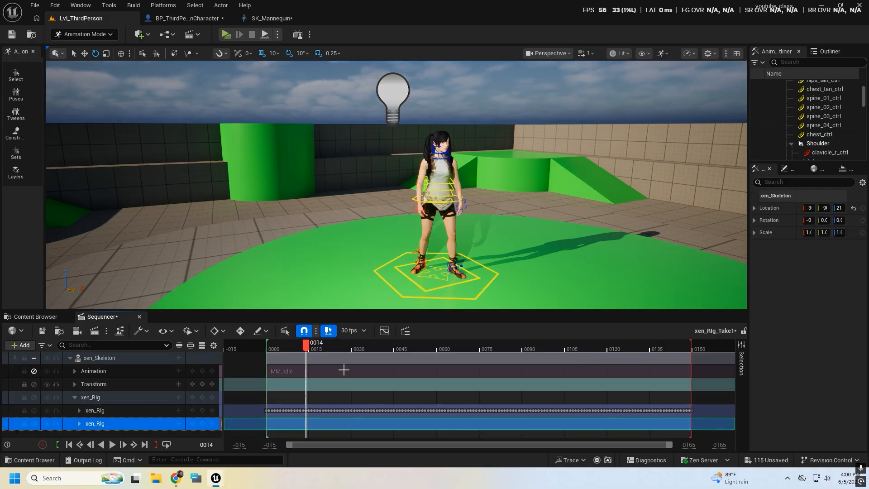
click(72, 447)
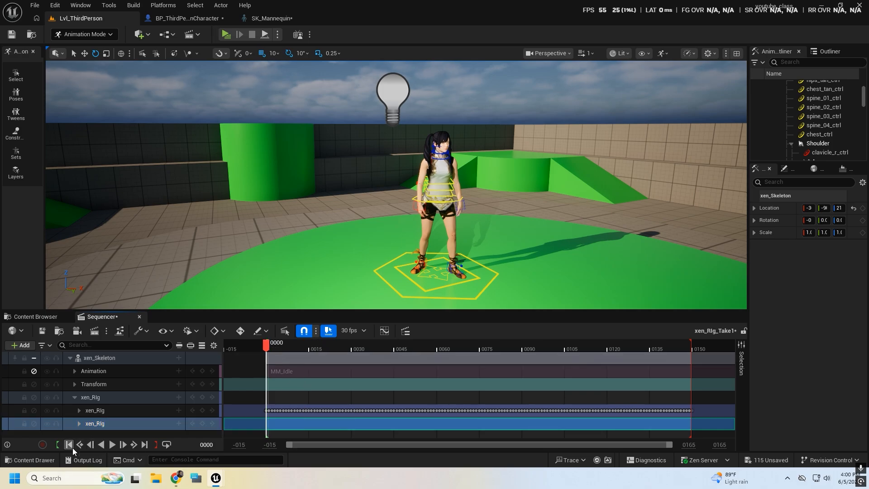
Step: Key the additive xen_RIg section at frame 0 and at frame 149 to anchor both ends of the idle
click(202, 423)
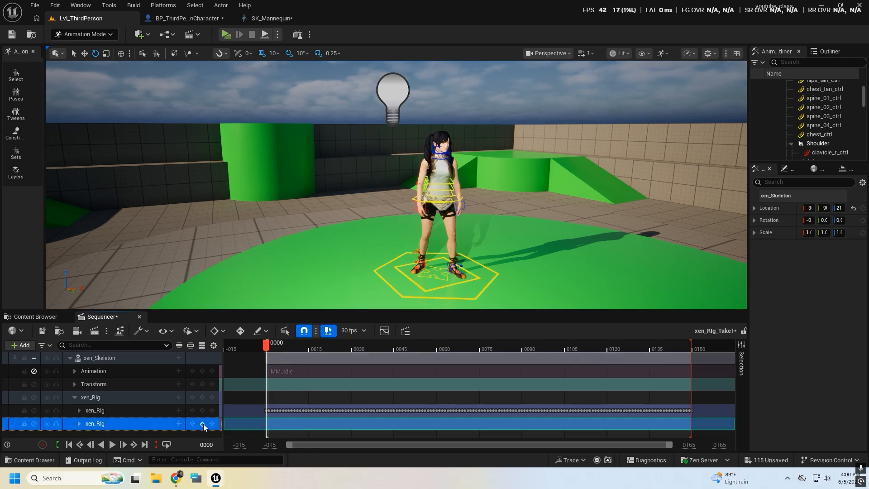
click(203, 424)
click(144, 444)
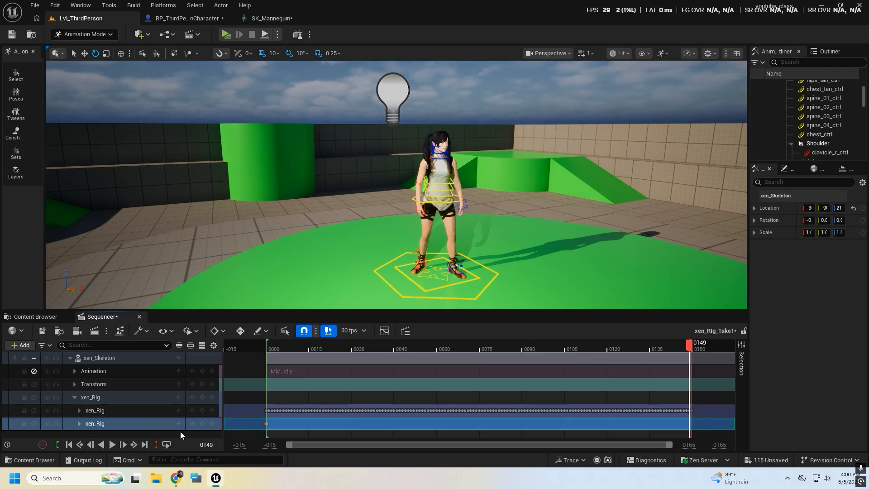
click(201, 424)
click(203, 424)
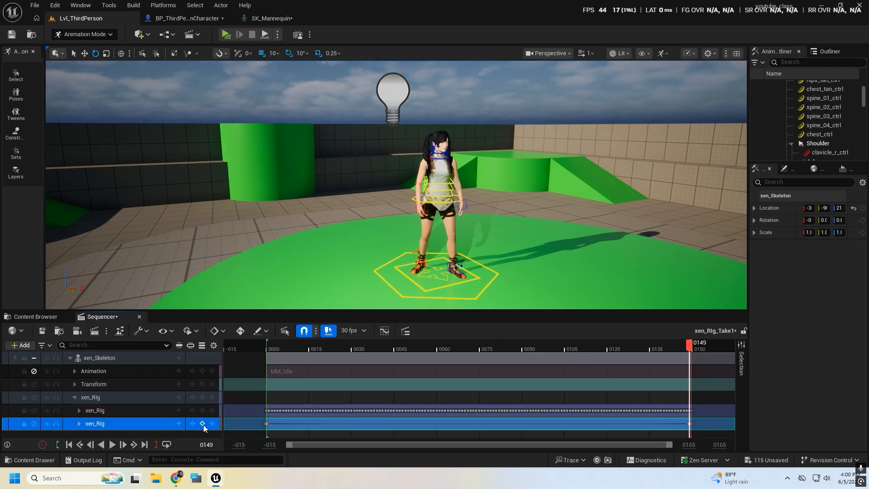
Step: Rotate the head_ctrl control about its X axis at frame 74 to tilt the head, and key it there
drag(688, 346, 476, 349)
right_drag(450, 179, 450, 180)
key(w)
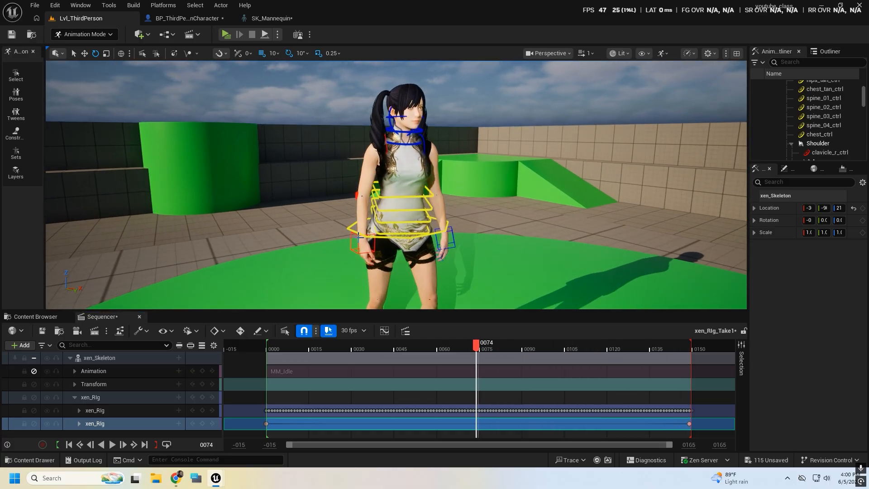
click(357, 237)
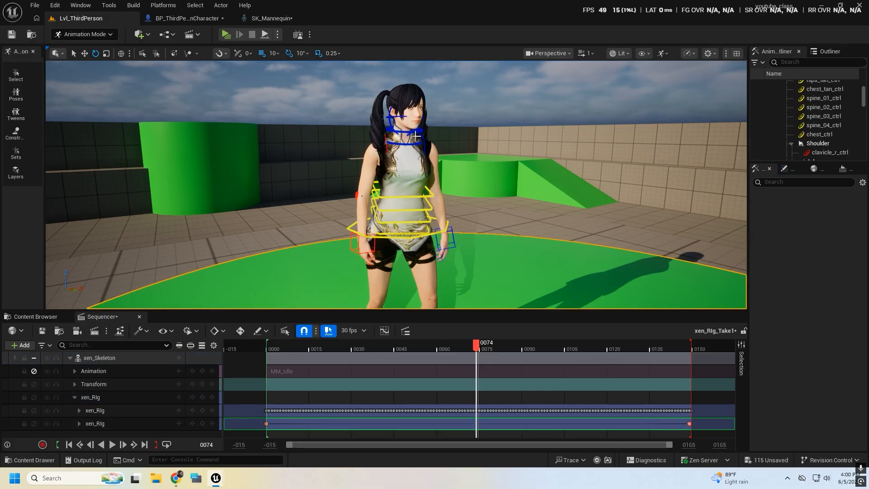
click(391, 117)
drag(431, 134, 464, 143)
click(202, 401)
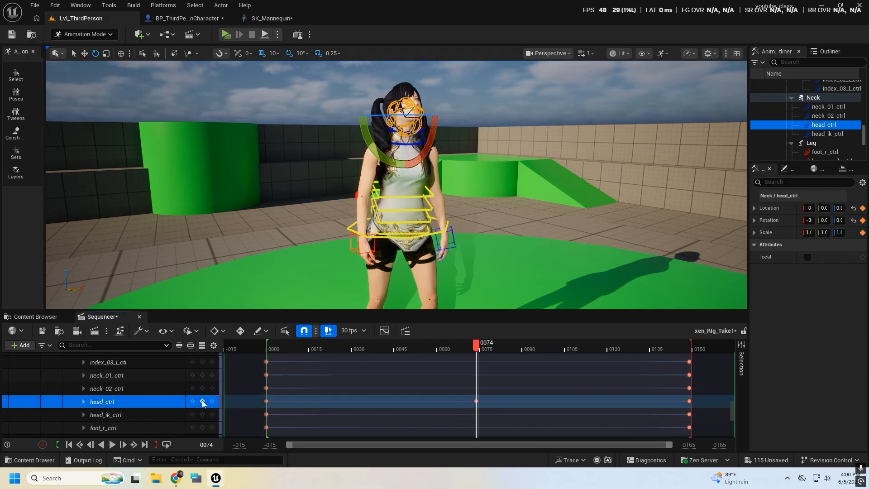
Step: Turn head_ctrl sideways about its Z axis at frame 30 and the opposite way at frame 105, keying both poses
drag(478, 350, 352, 361)
drag(413, 113, 464, 114)
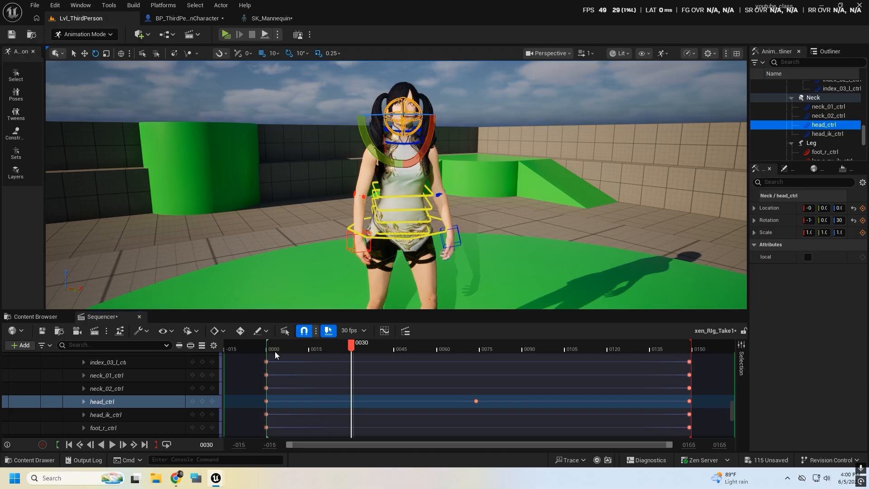
click(202, 401)
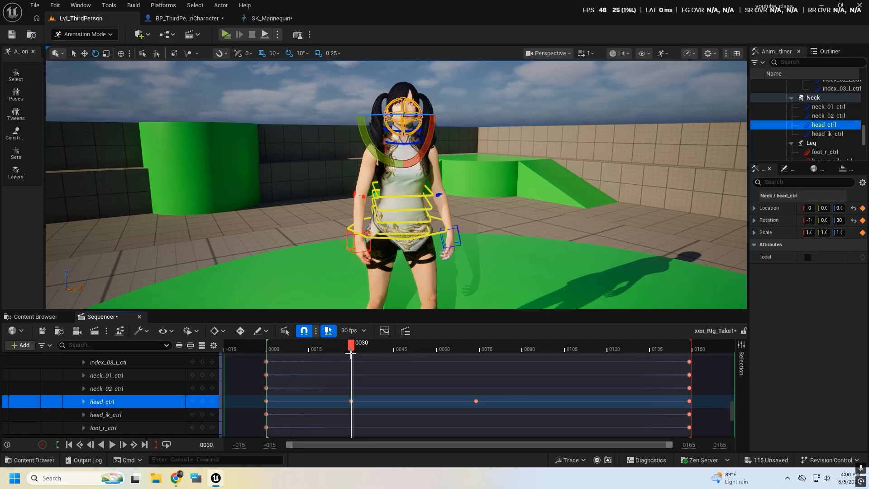
drag(384, 351, 564, 371)
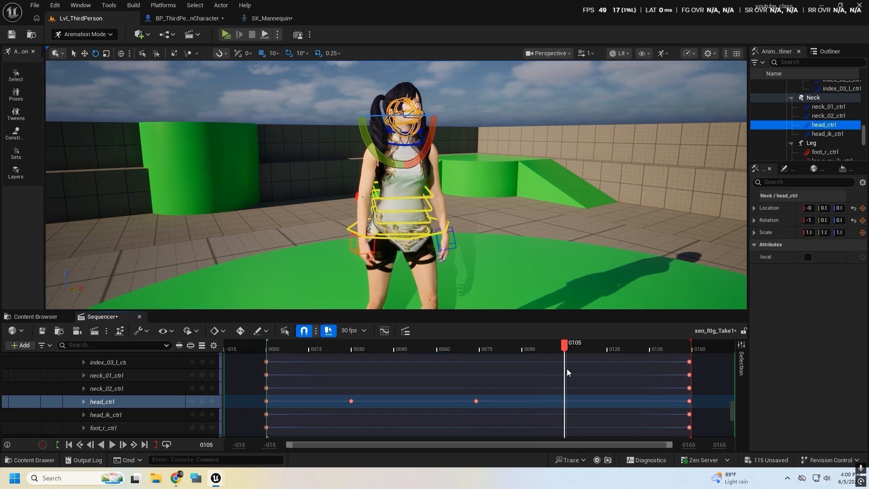
drag(412, 115, 431, 116)
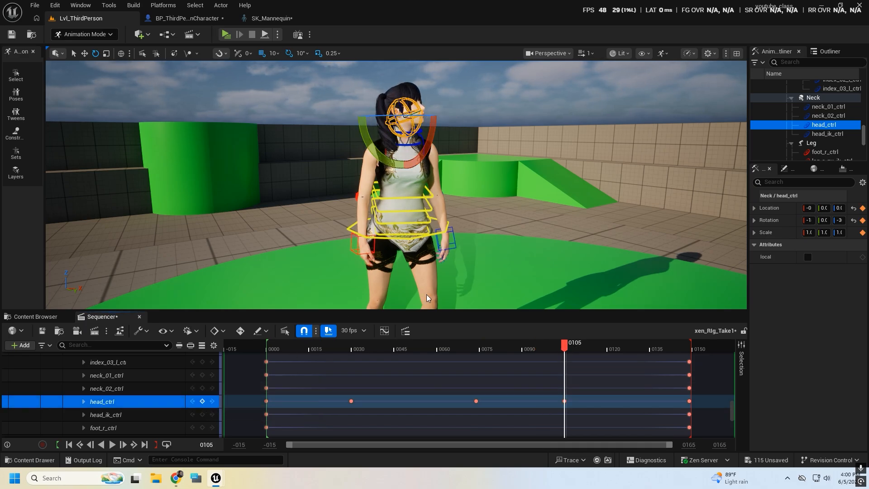
click(213, 401)
Step: Play the layered head motion from a wider front view, stop it, and return the playhead to frame 0
key(s)
right_drag(344, 190, 291, 195)
key(w)
click(109, 447)
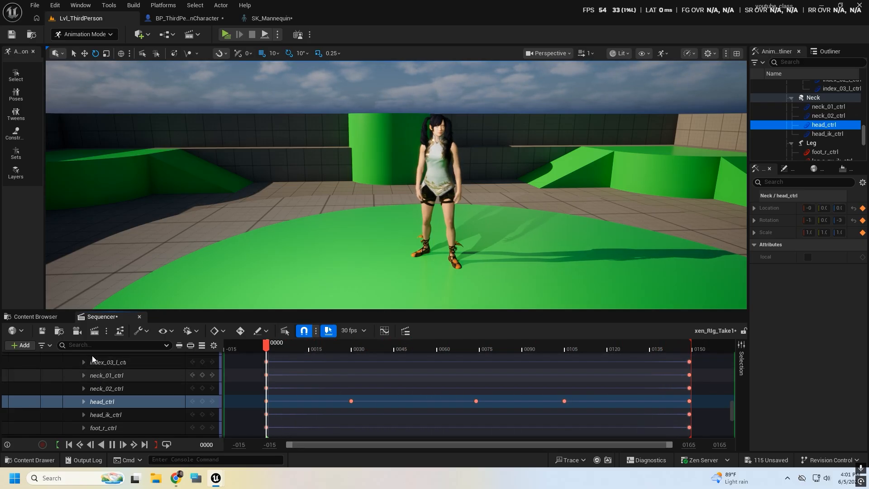
click(111, 444)
drag(365, 349, 268, 368)
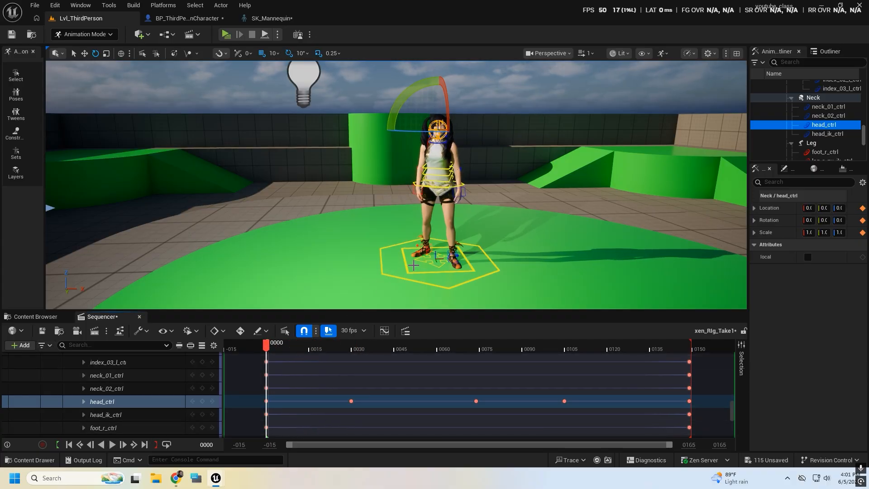